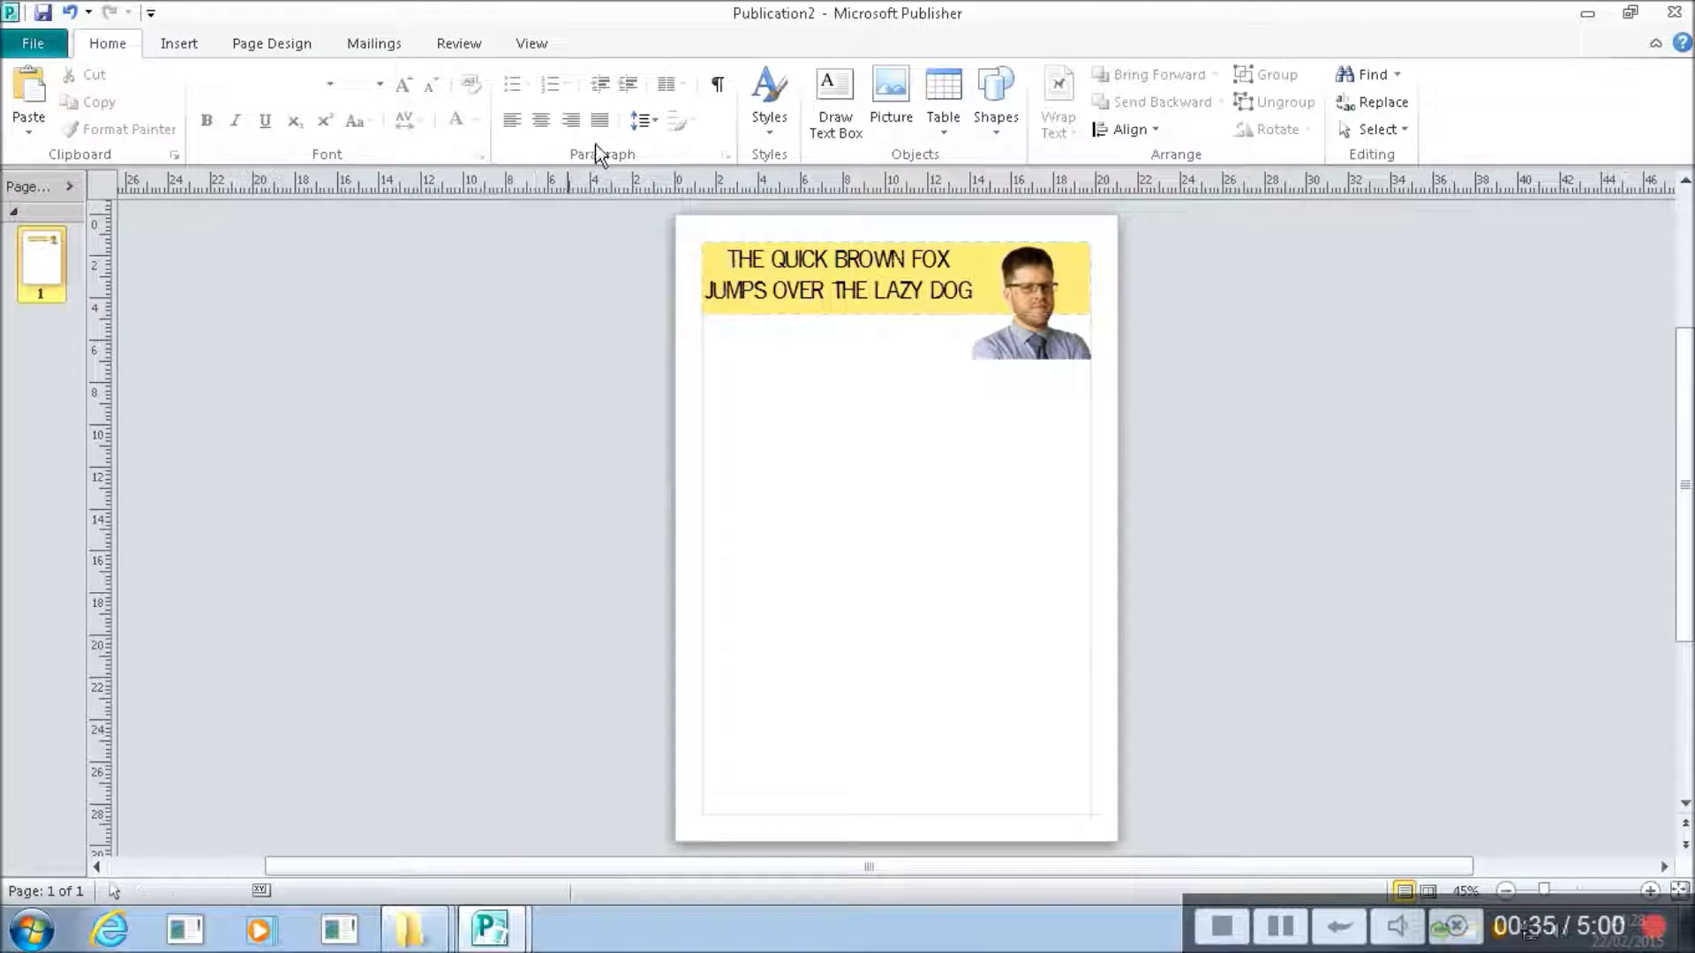
Draw a text box below the header, paste the sample paragraphs, and stretch it to about 19.6 cm tall.
click(849, 130)
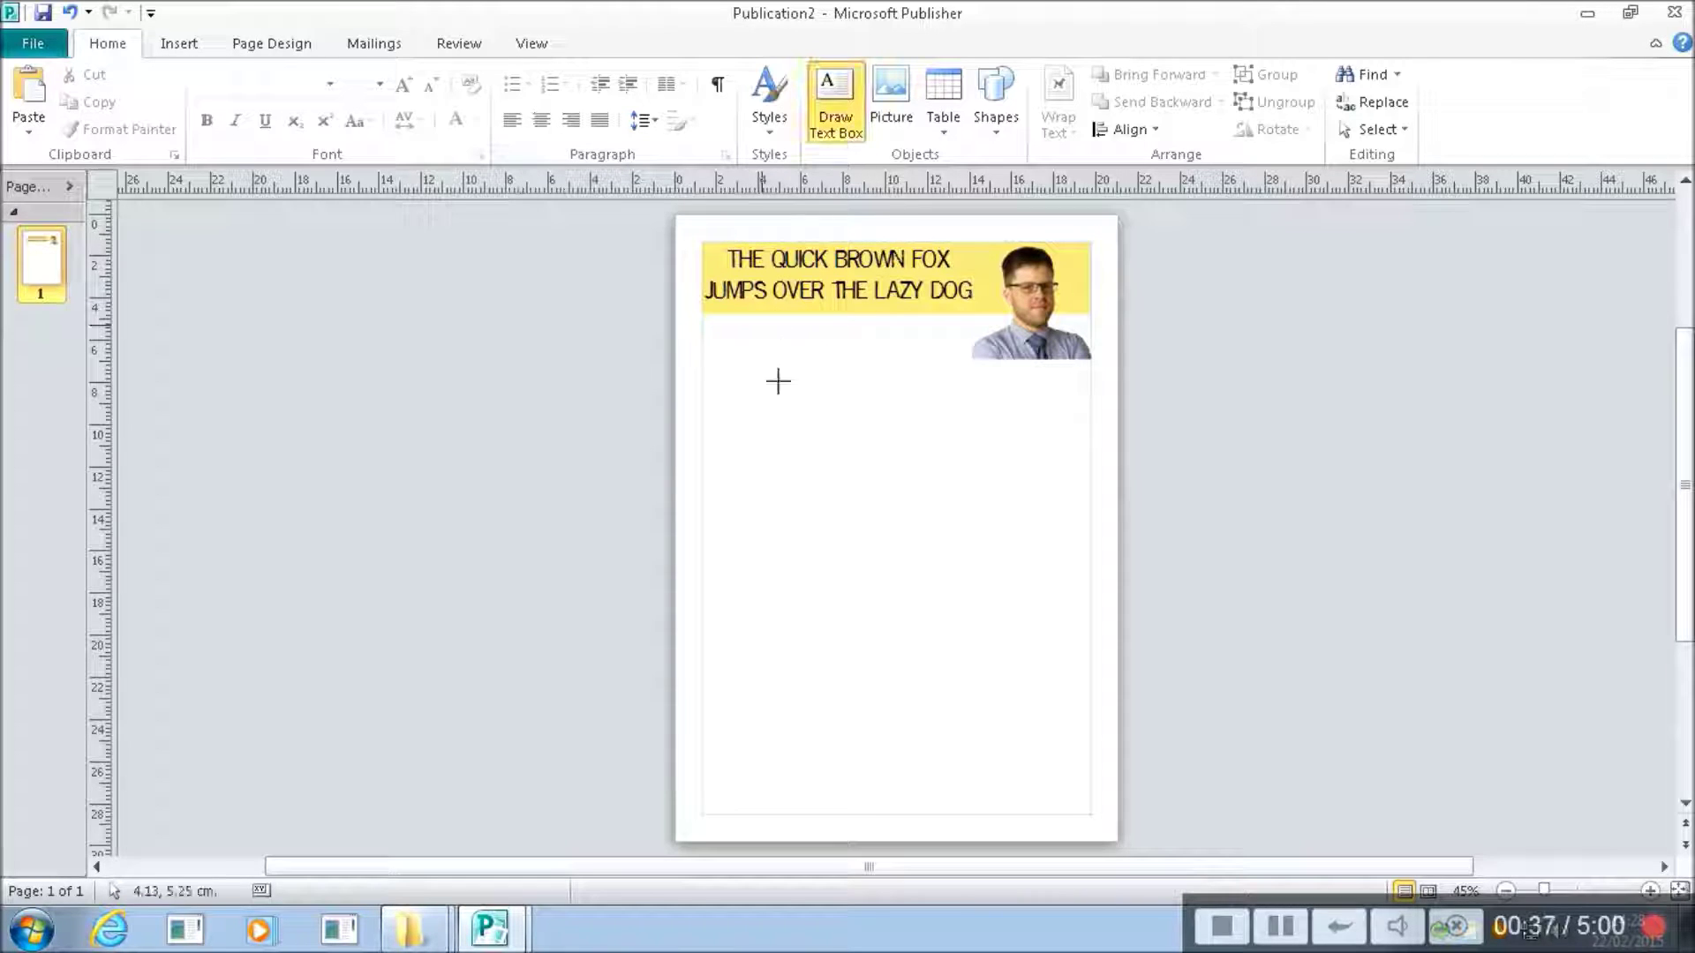
mouse_move(703, 388)
mouse_down()
mouse_move(1112, 678)
mouse_move(1089, 680)
mouse_up()
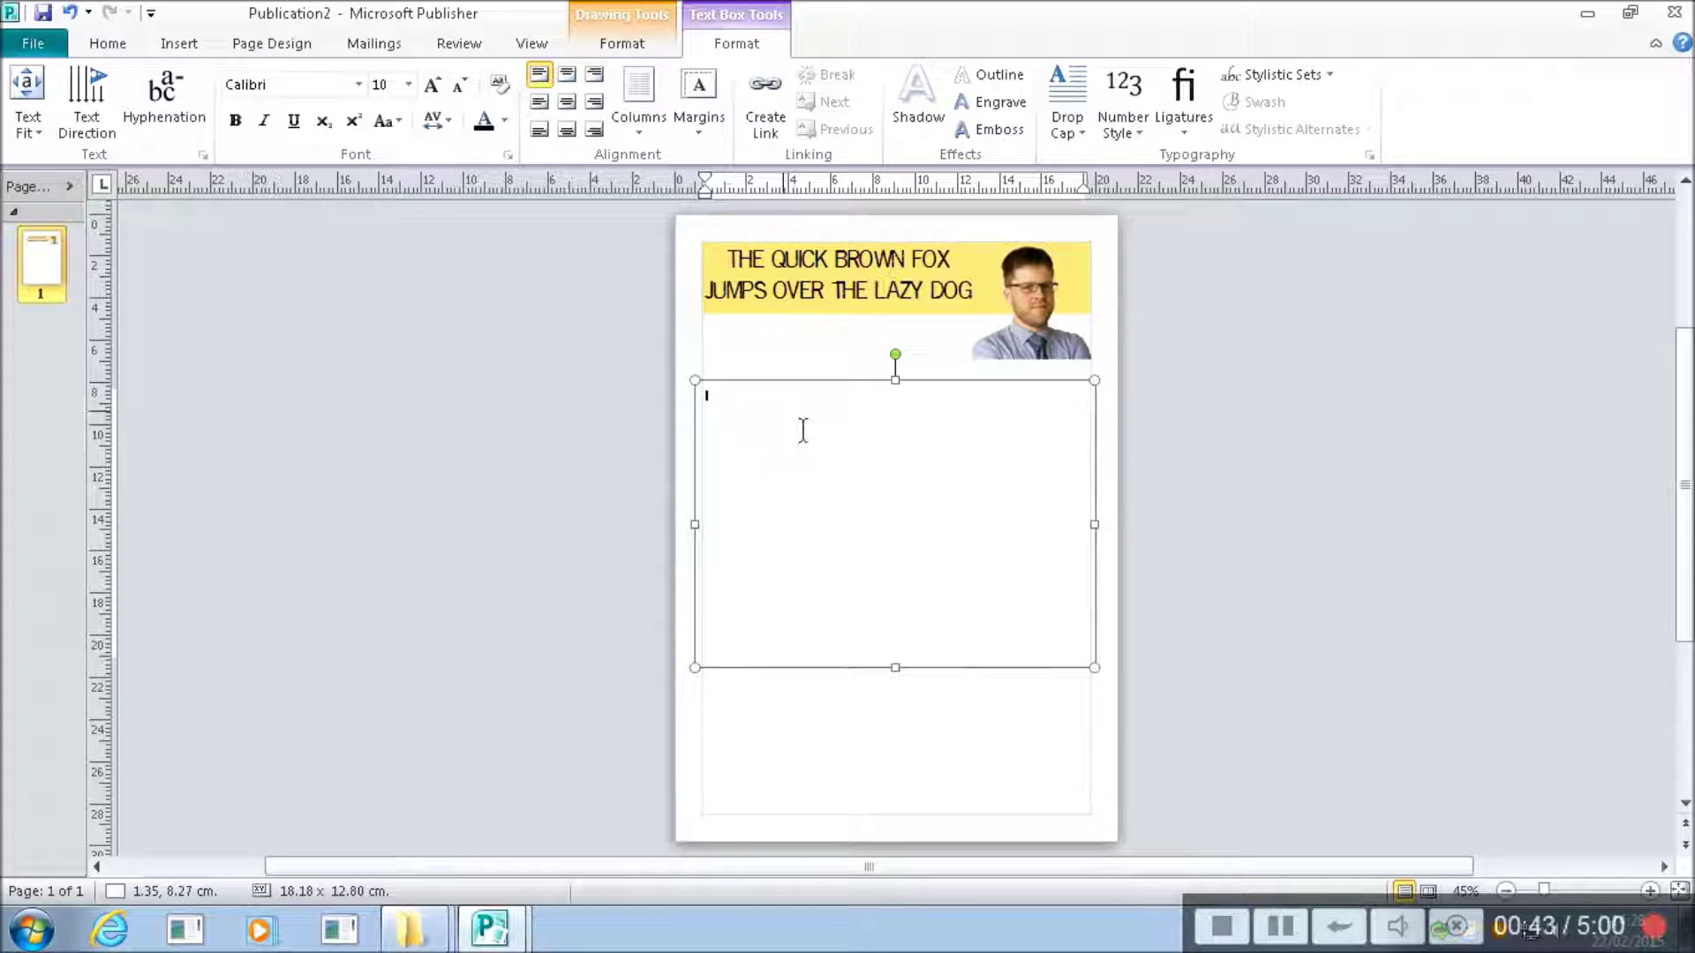
key(ctrl+v)
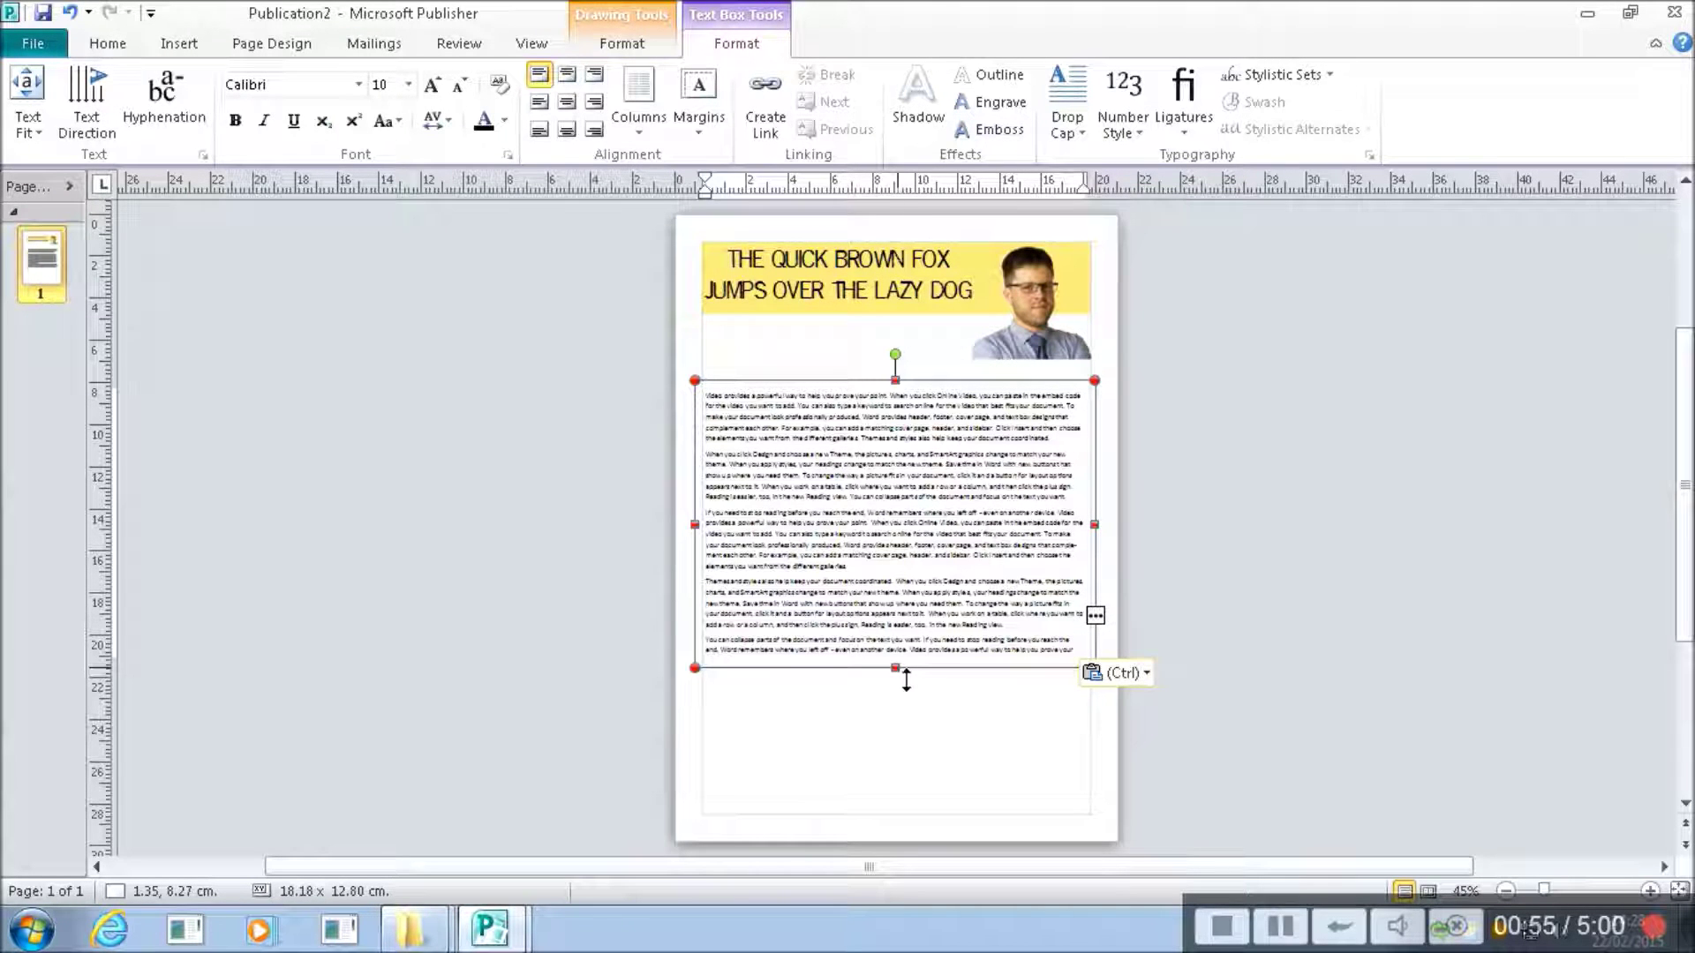
drag(906, 679, 916, 828)
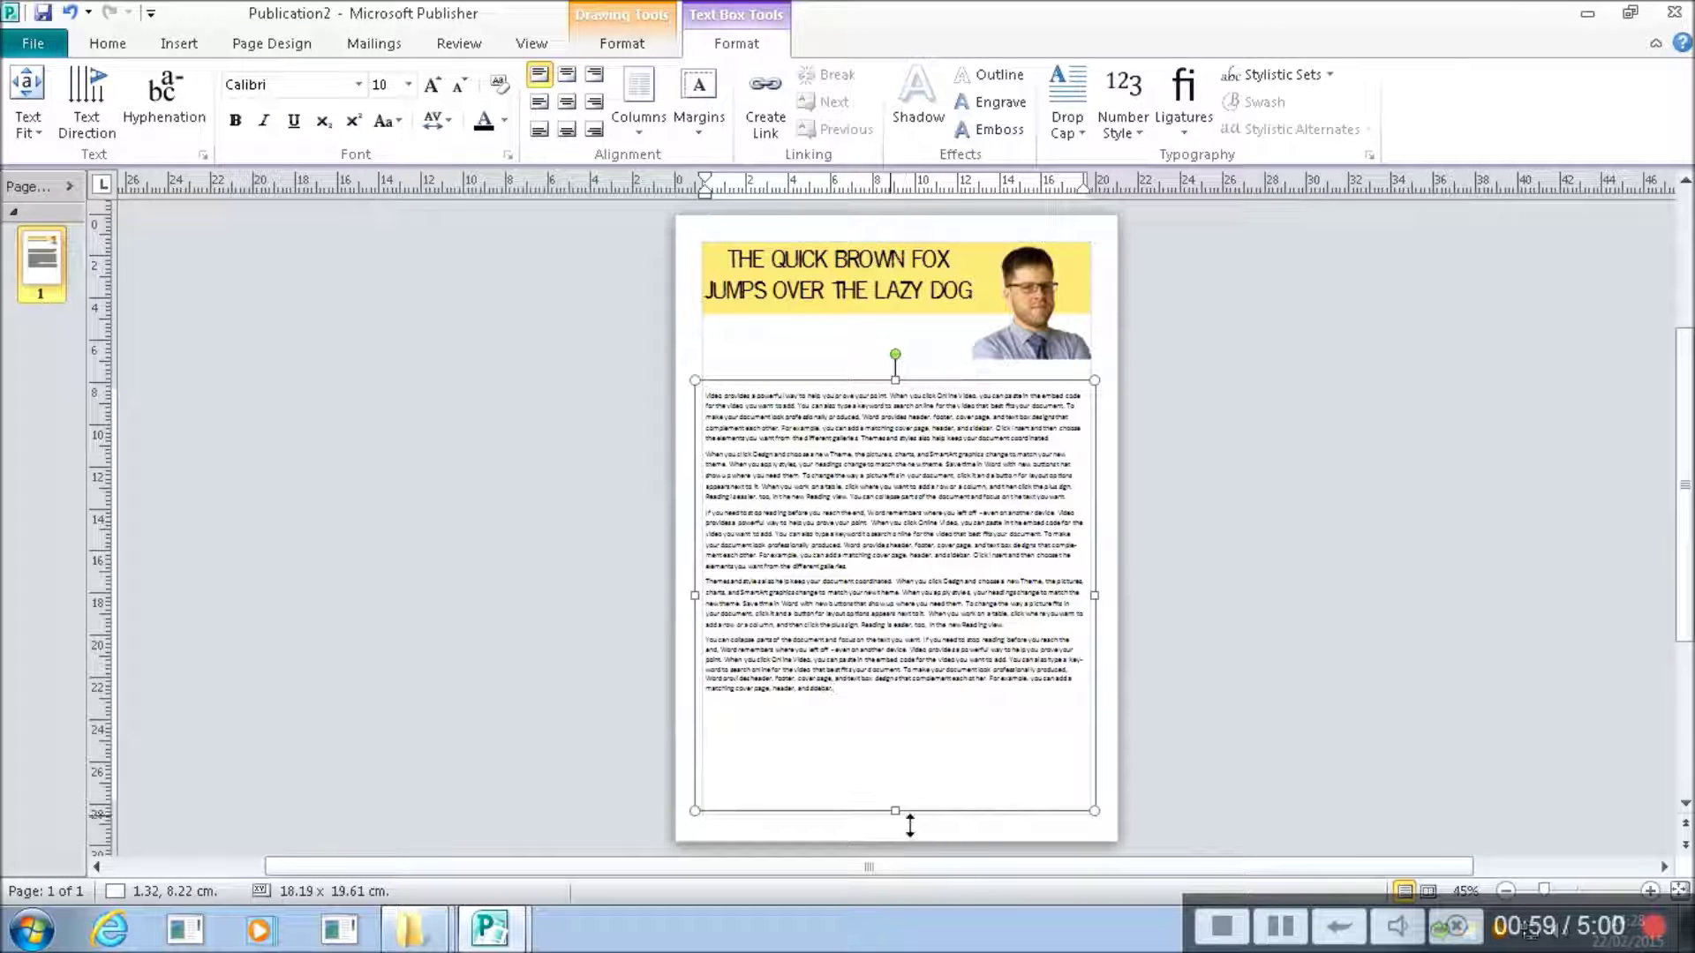
click(908, 824)
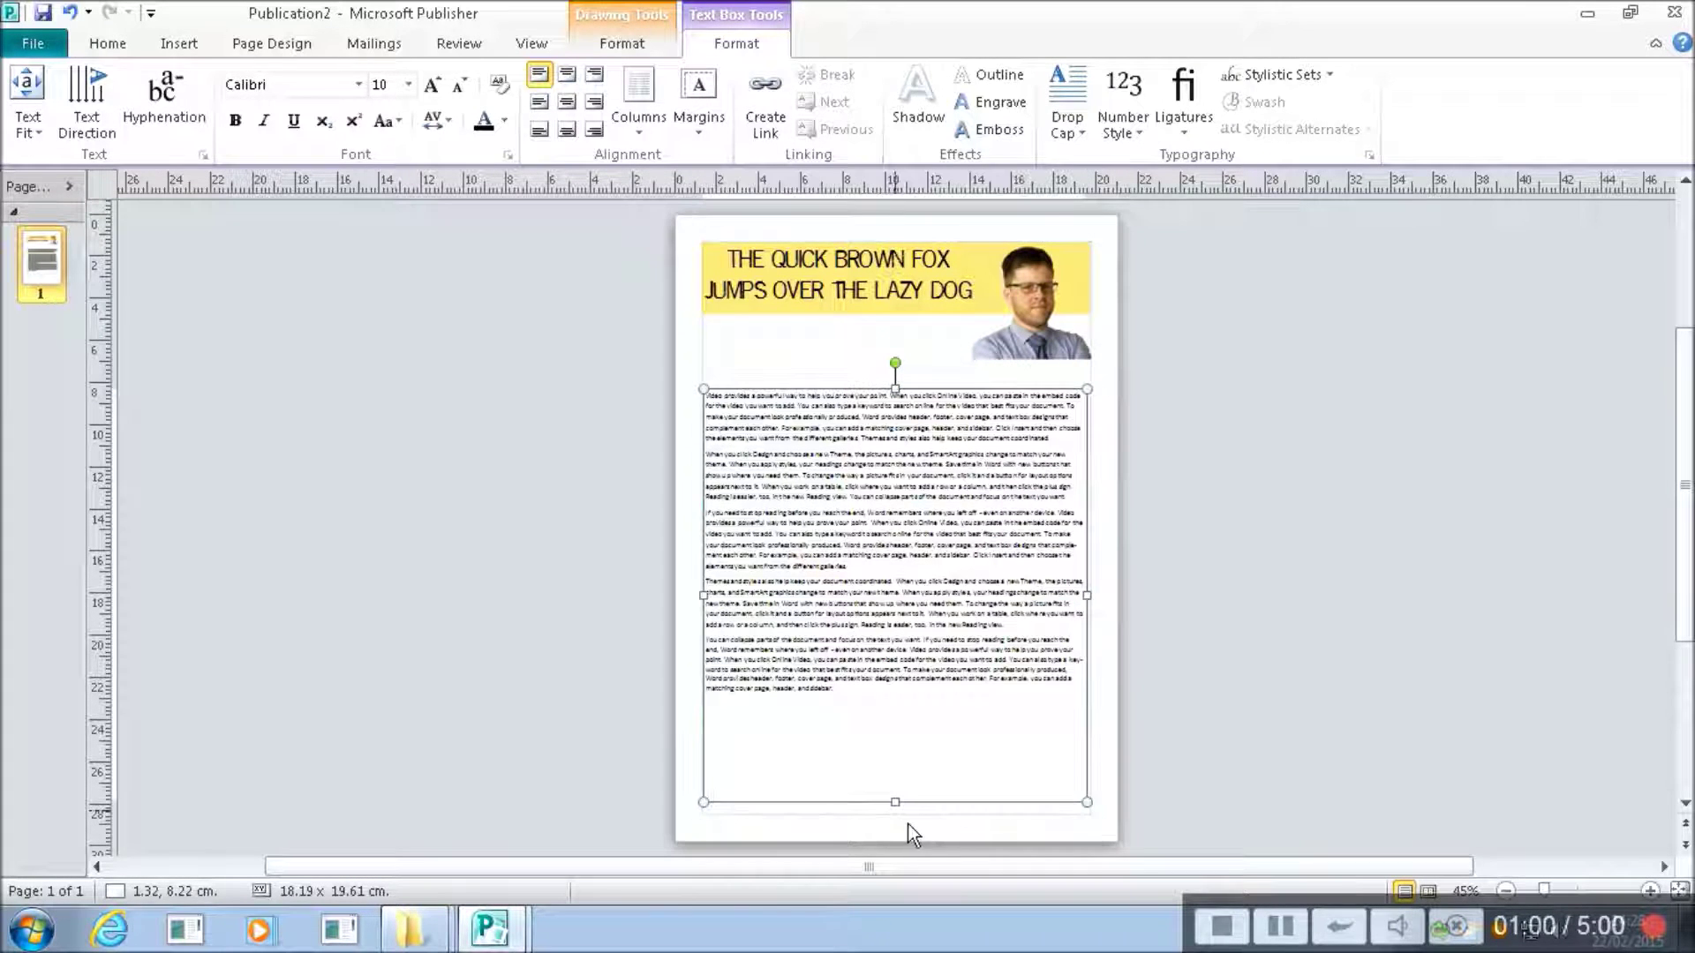
click(918, 567)
Split the body text into Three Columns and shorten the box to about 16.5 cm.
click(642, 128)
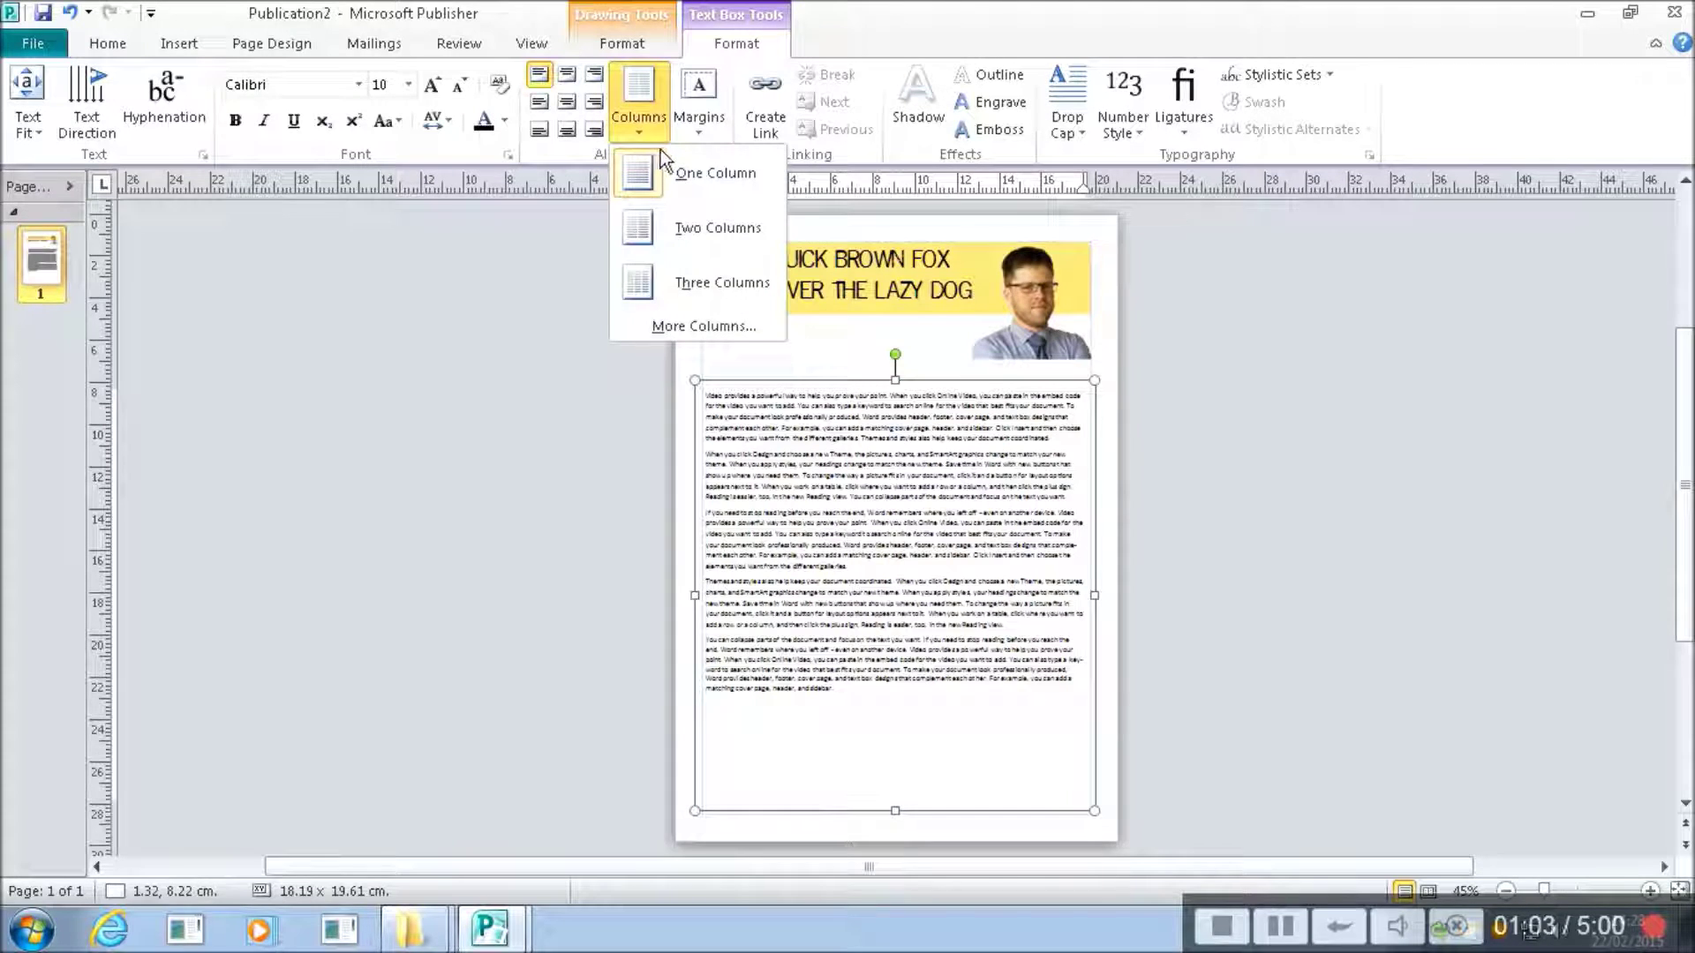
click(697, 301)
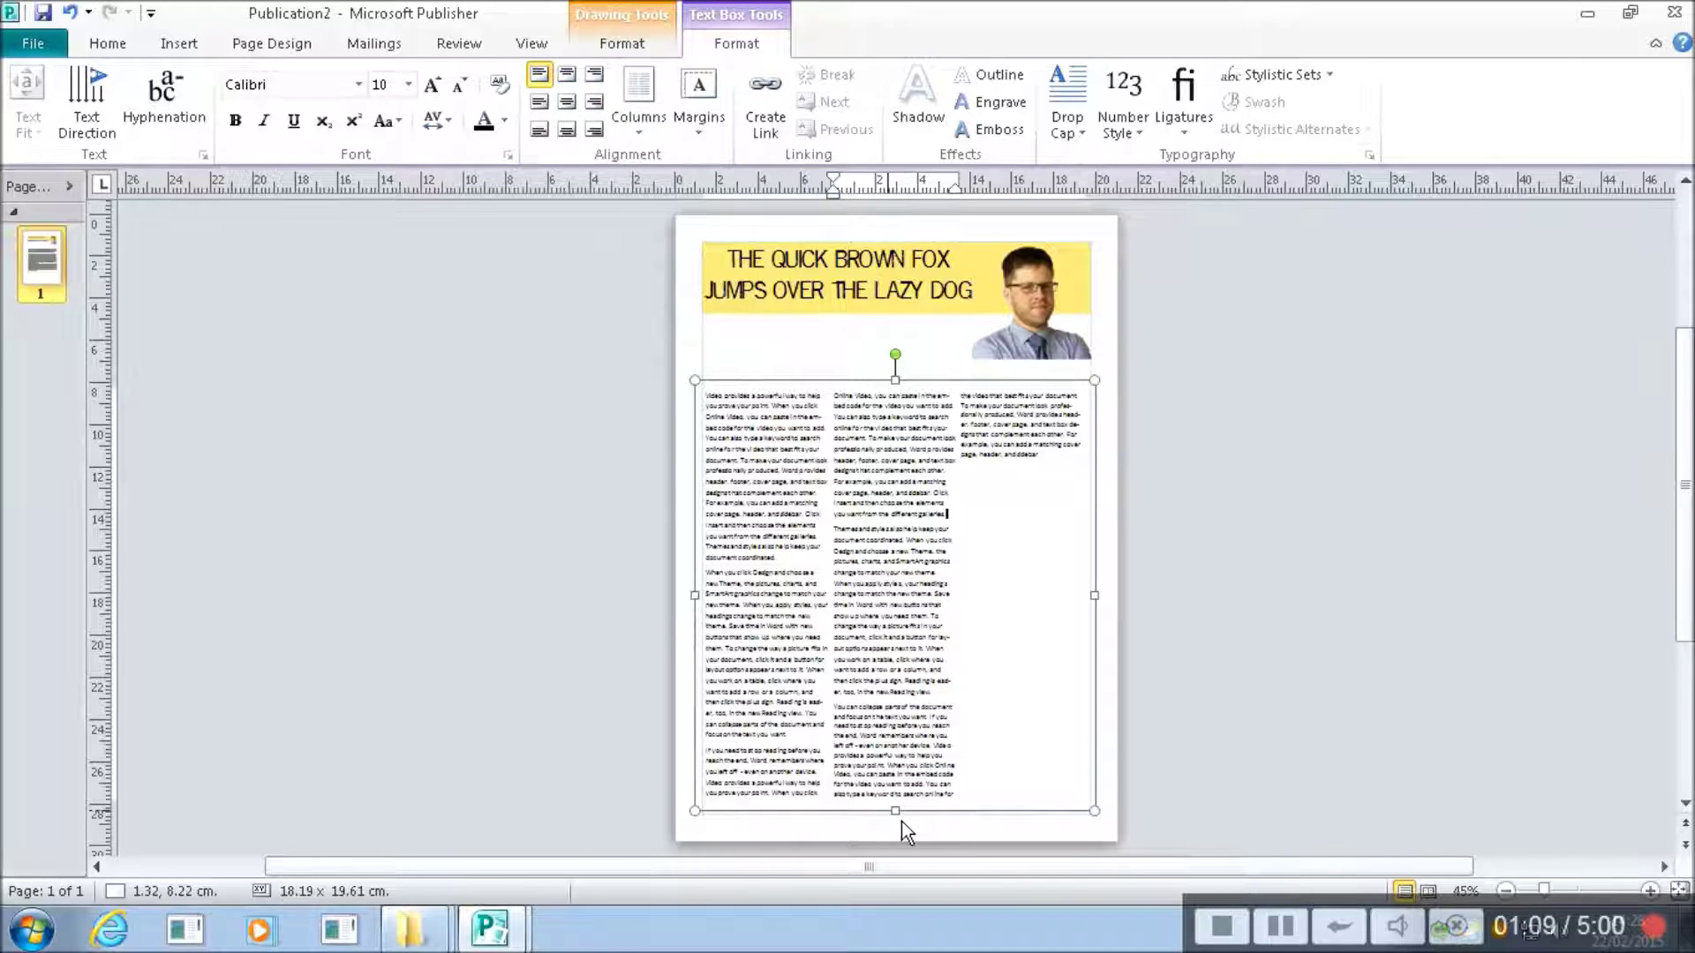
drag(896, 812, 931, 746)
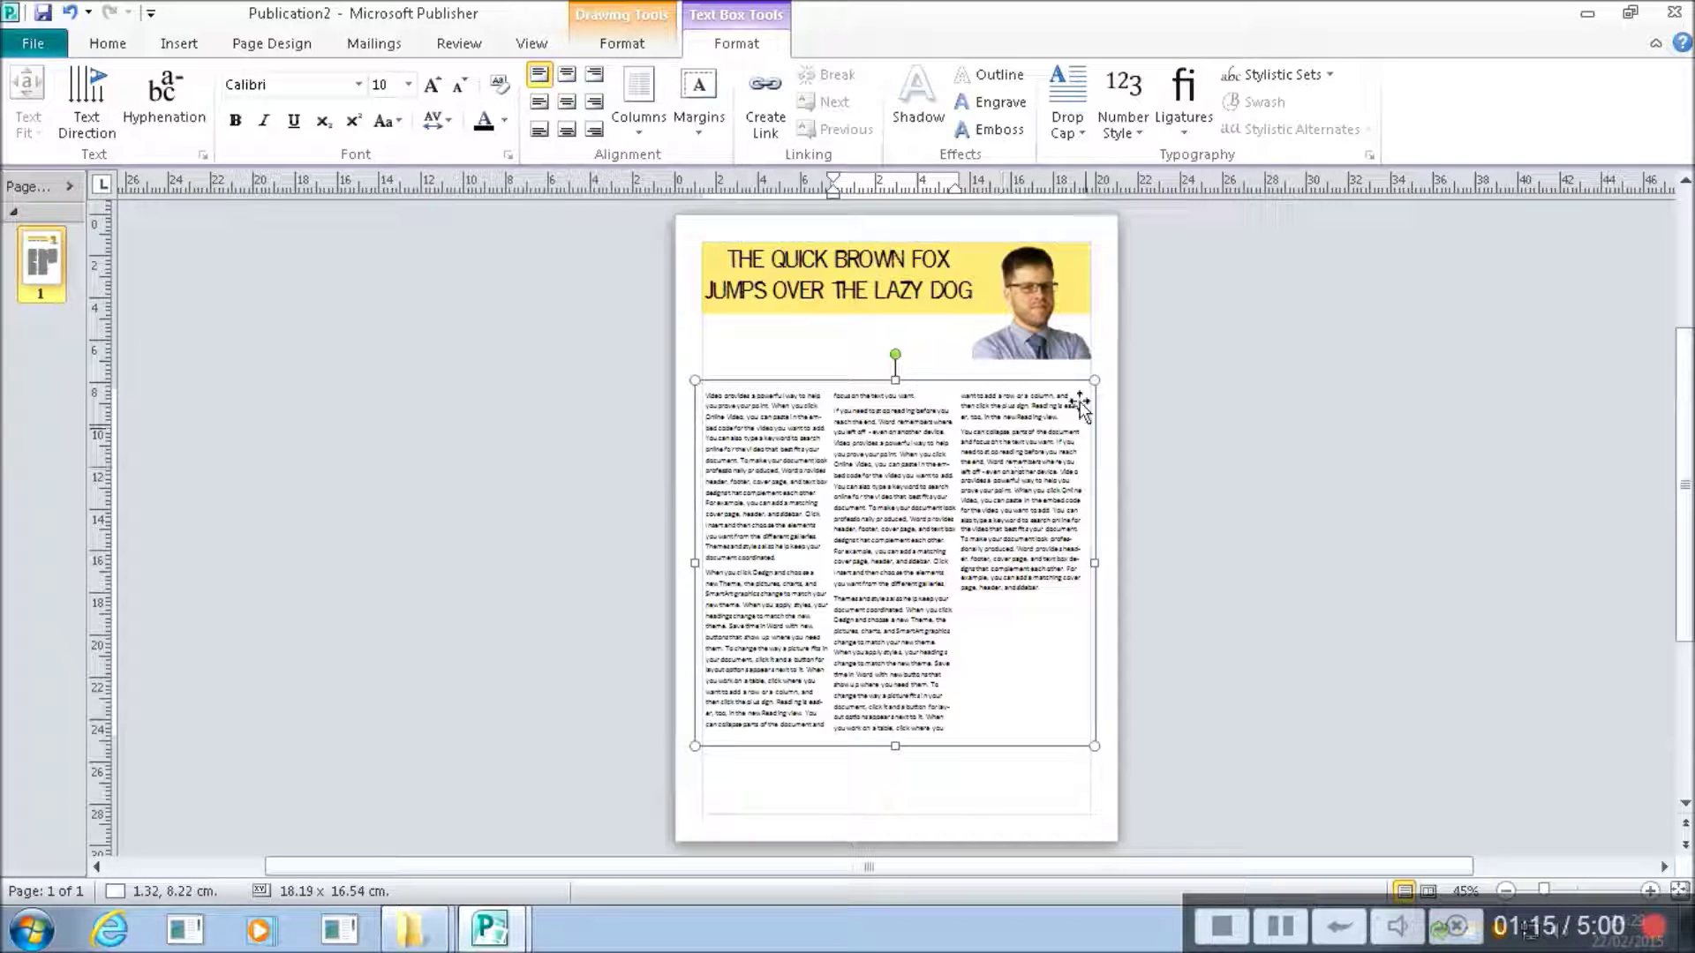
click(1046, 305)
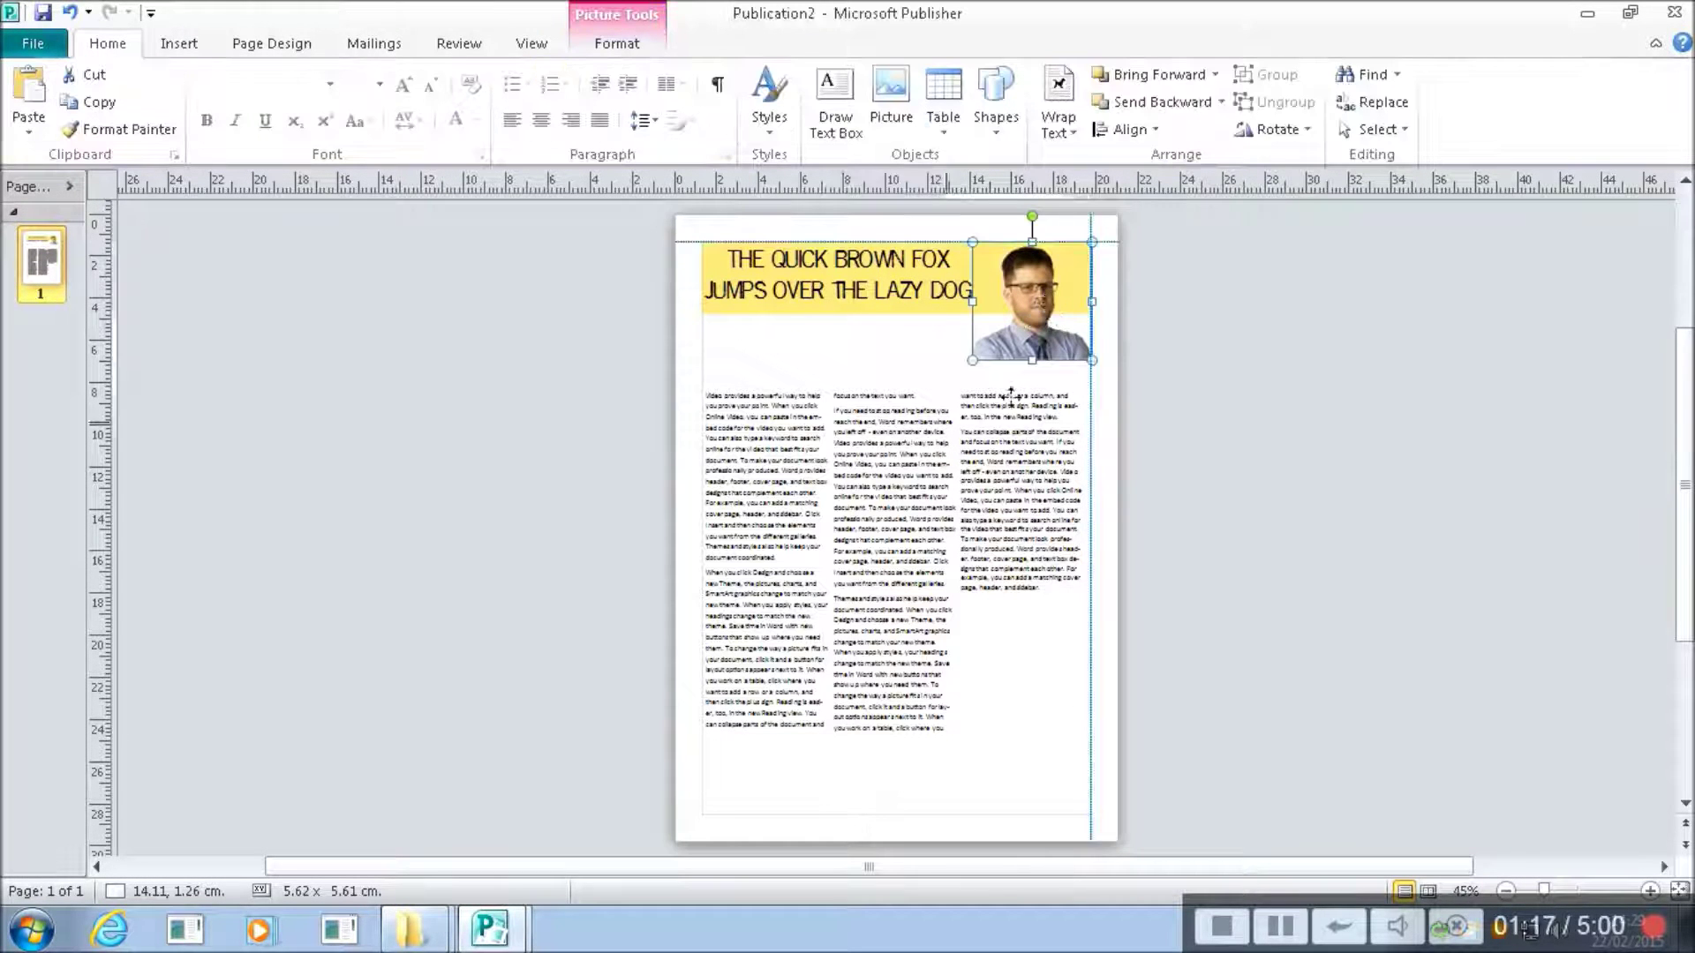
drag(1045, 306, 903, 522)
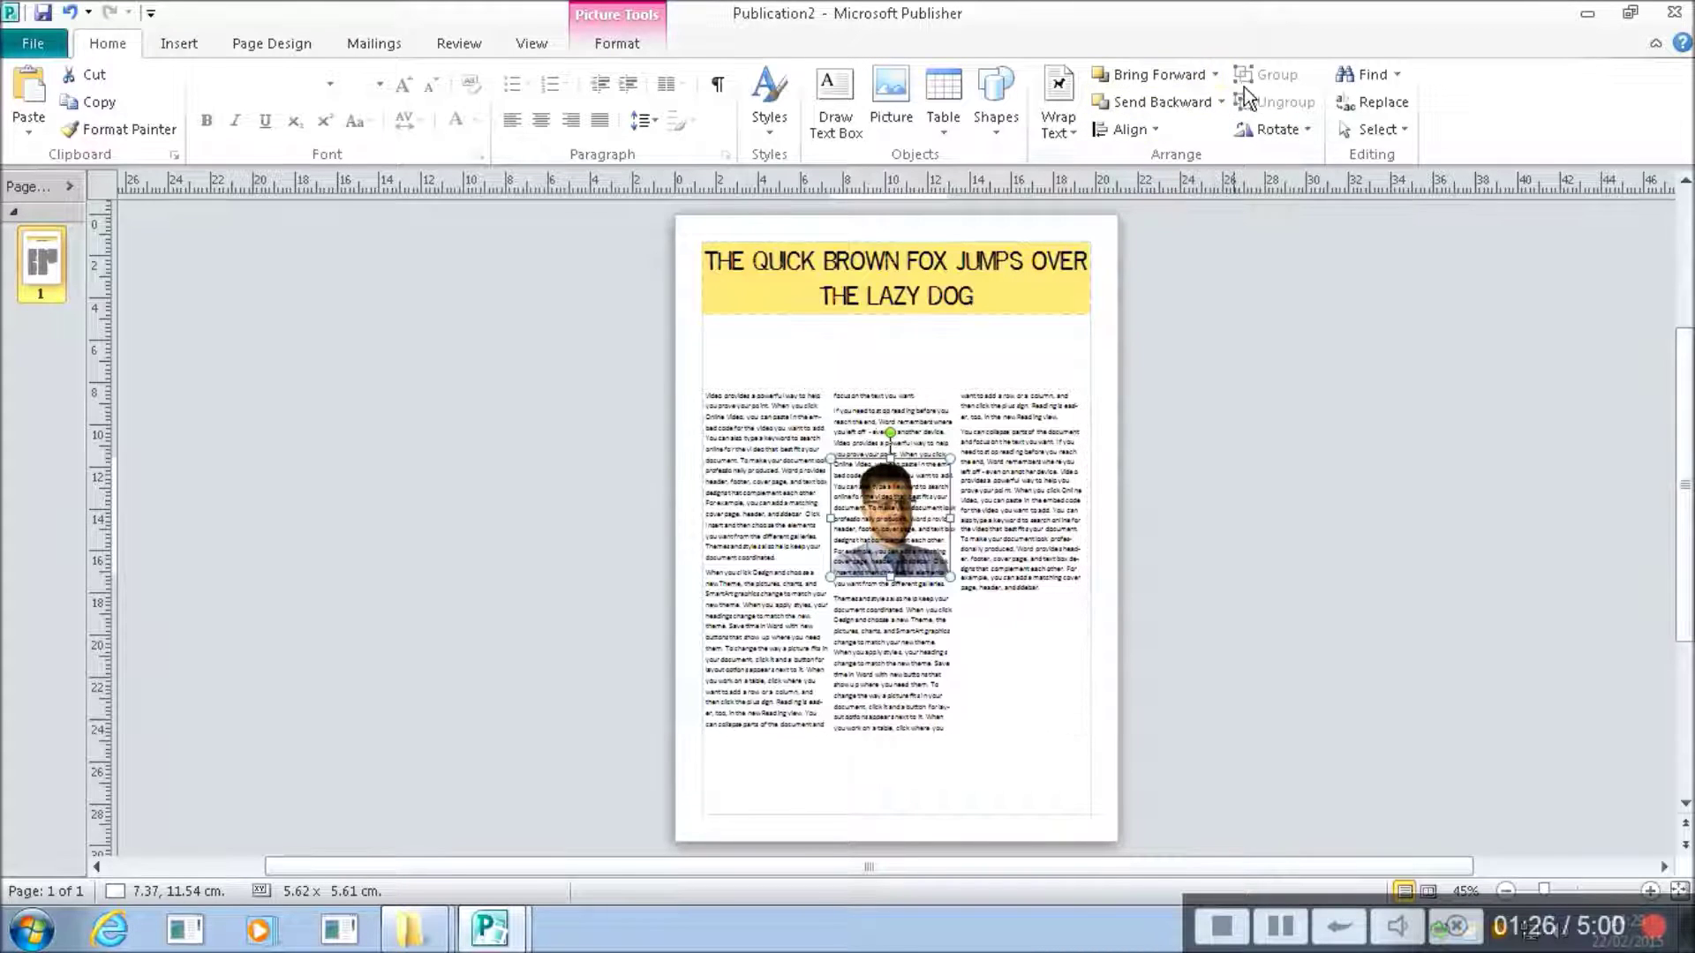
click(1218, 76)
click(1208, 141)
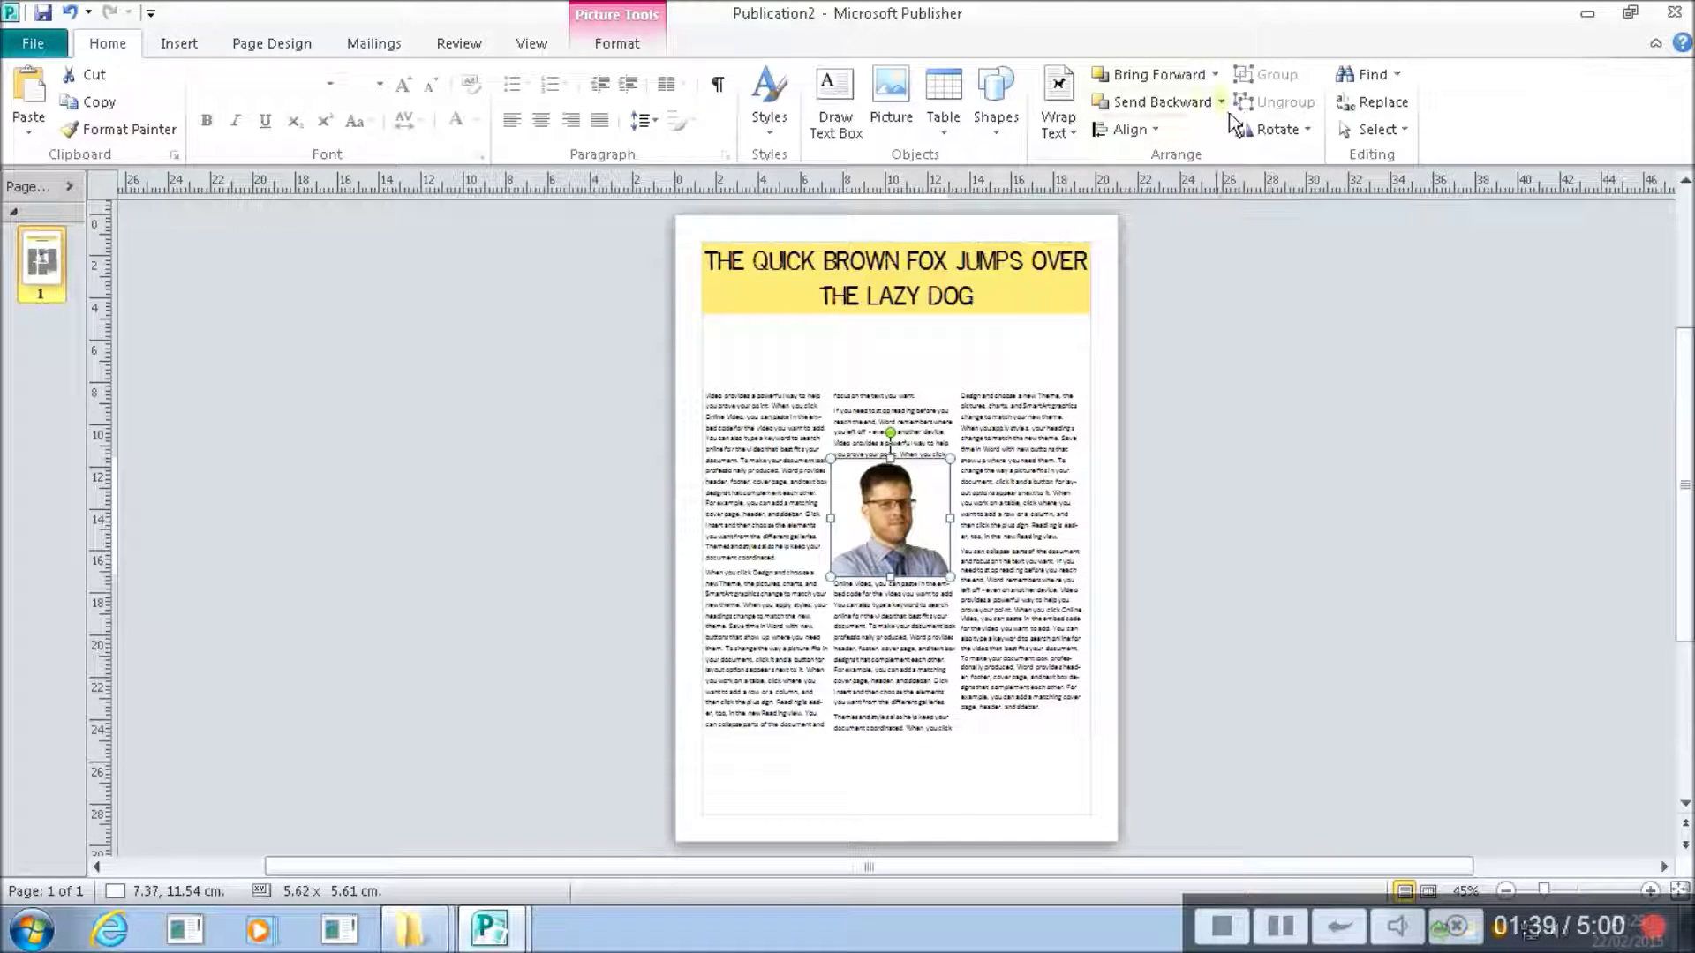
click(1184, 106)
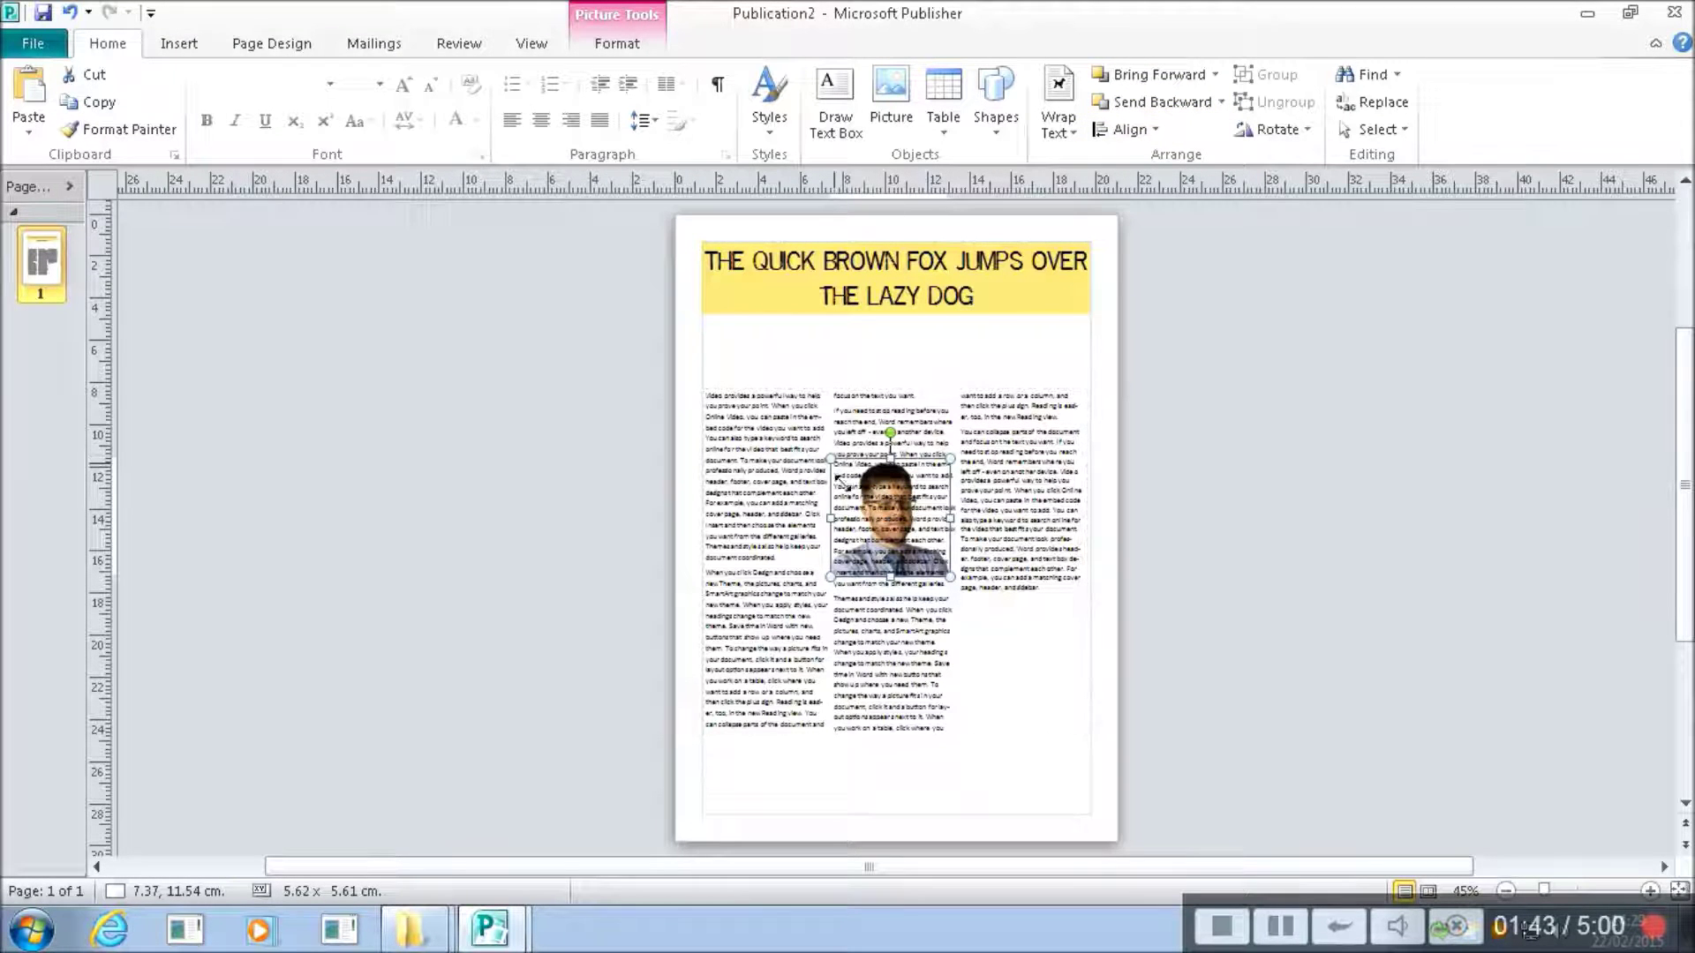
drag(839, 463, 983, 275)
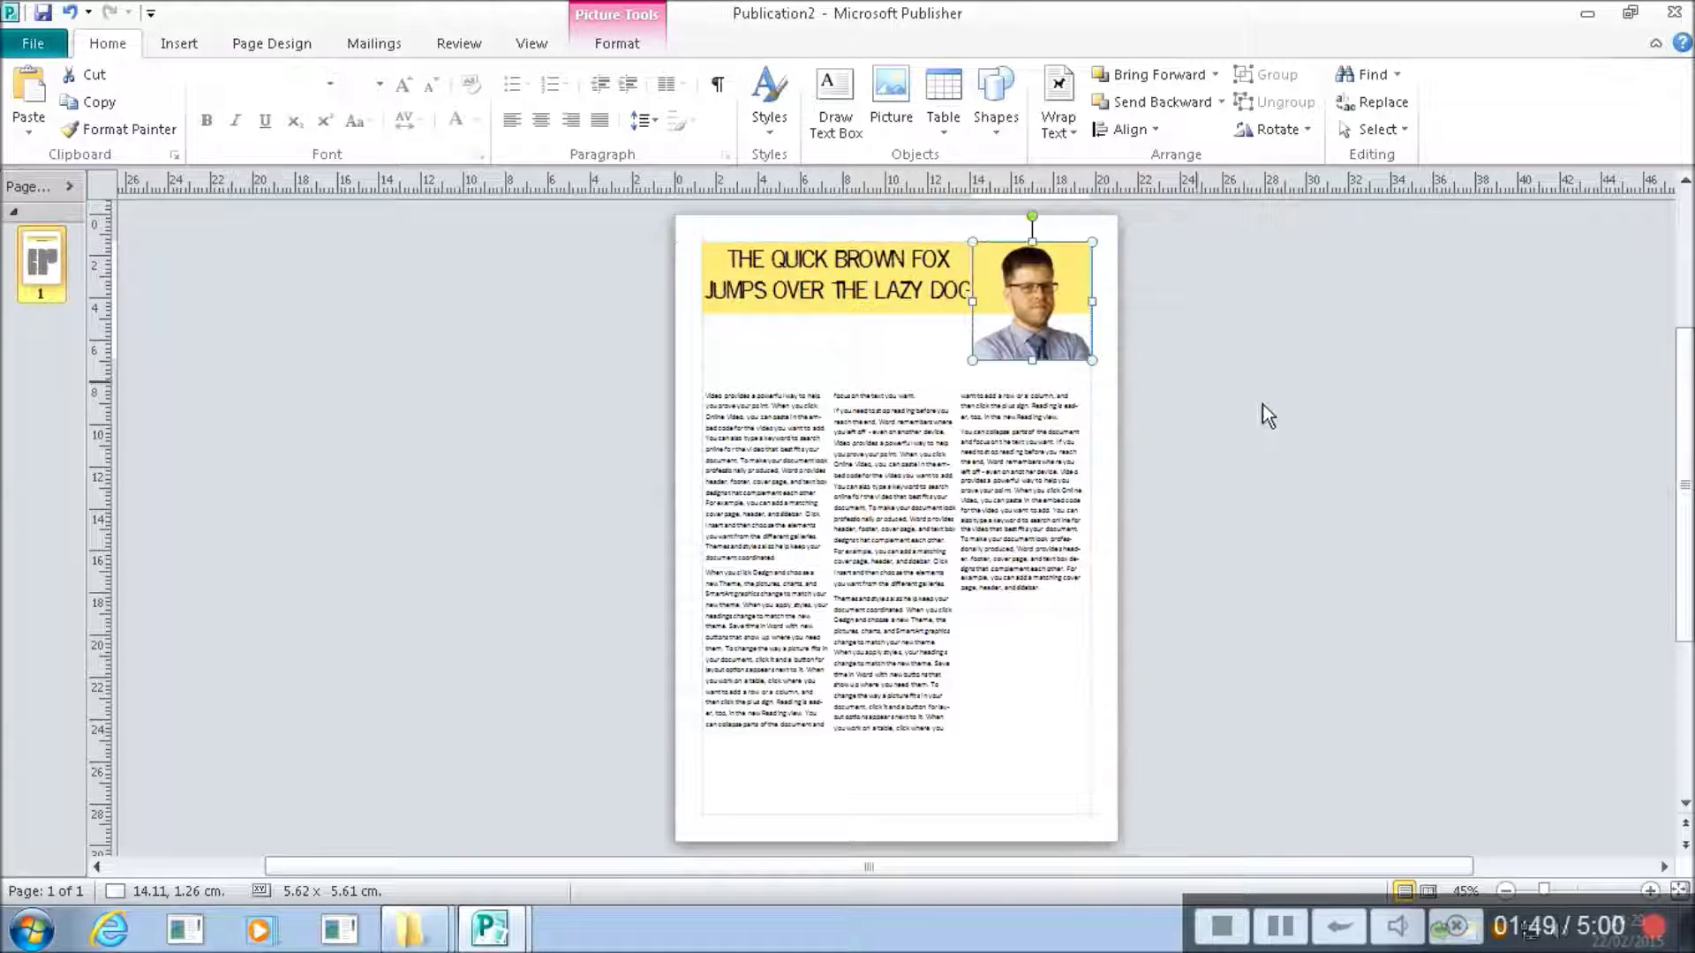
click(1237, 662)
click(1076, 529)
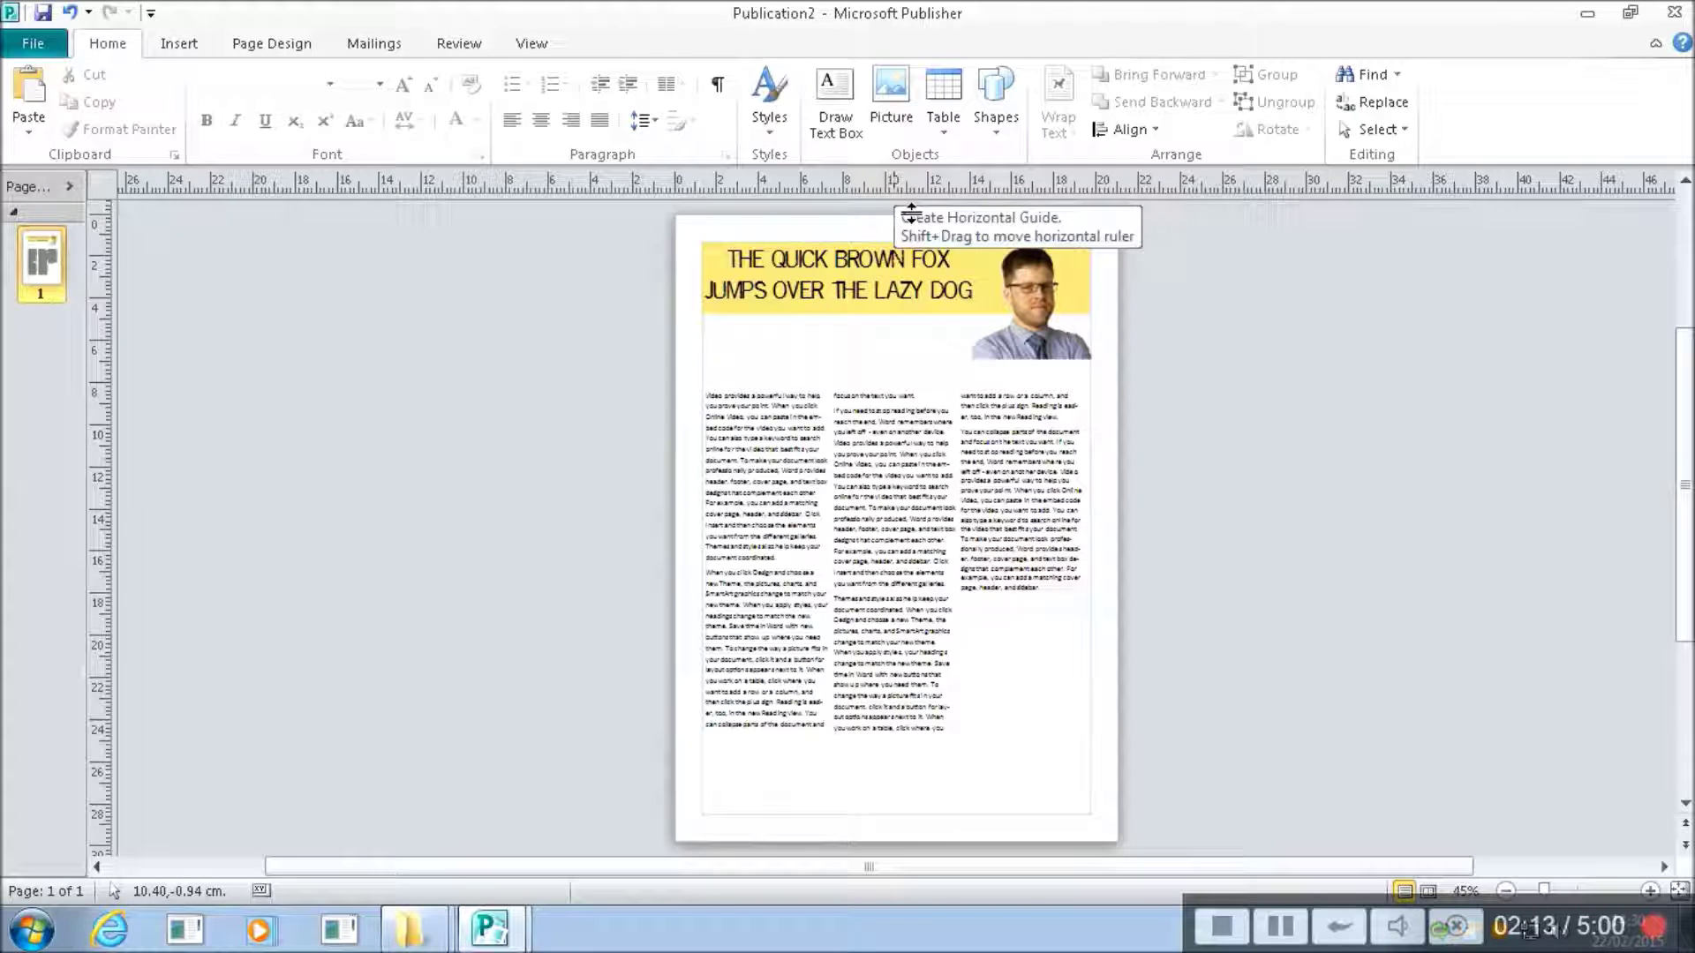
Add two horizontal guides below the header and vertical guides at the column gaps.
drag(911, 204, 923, 333)
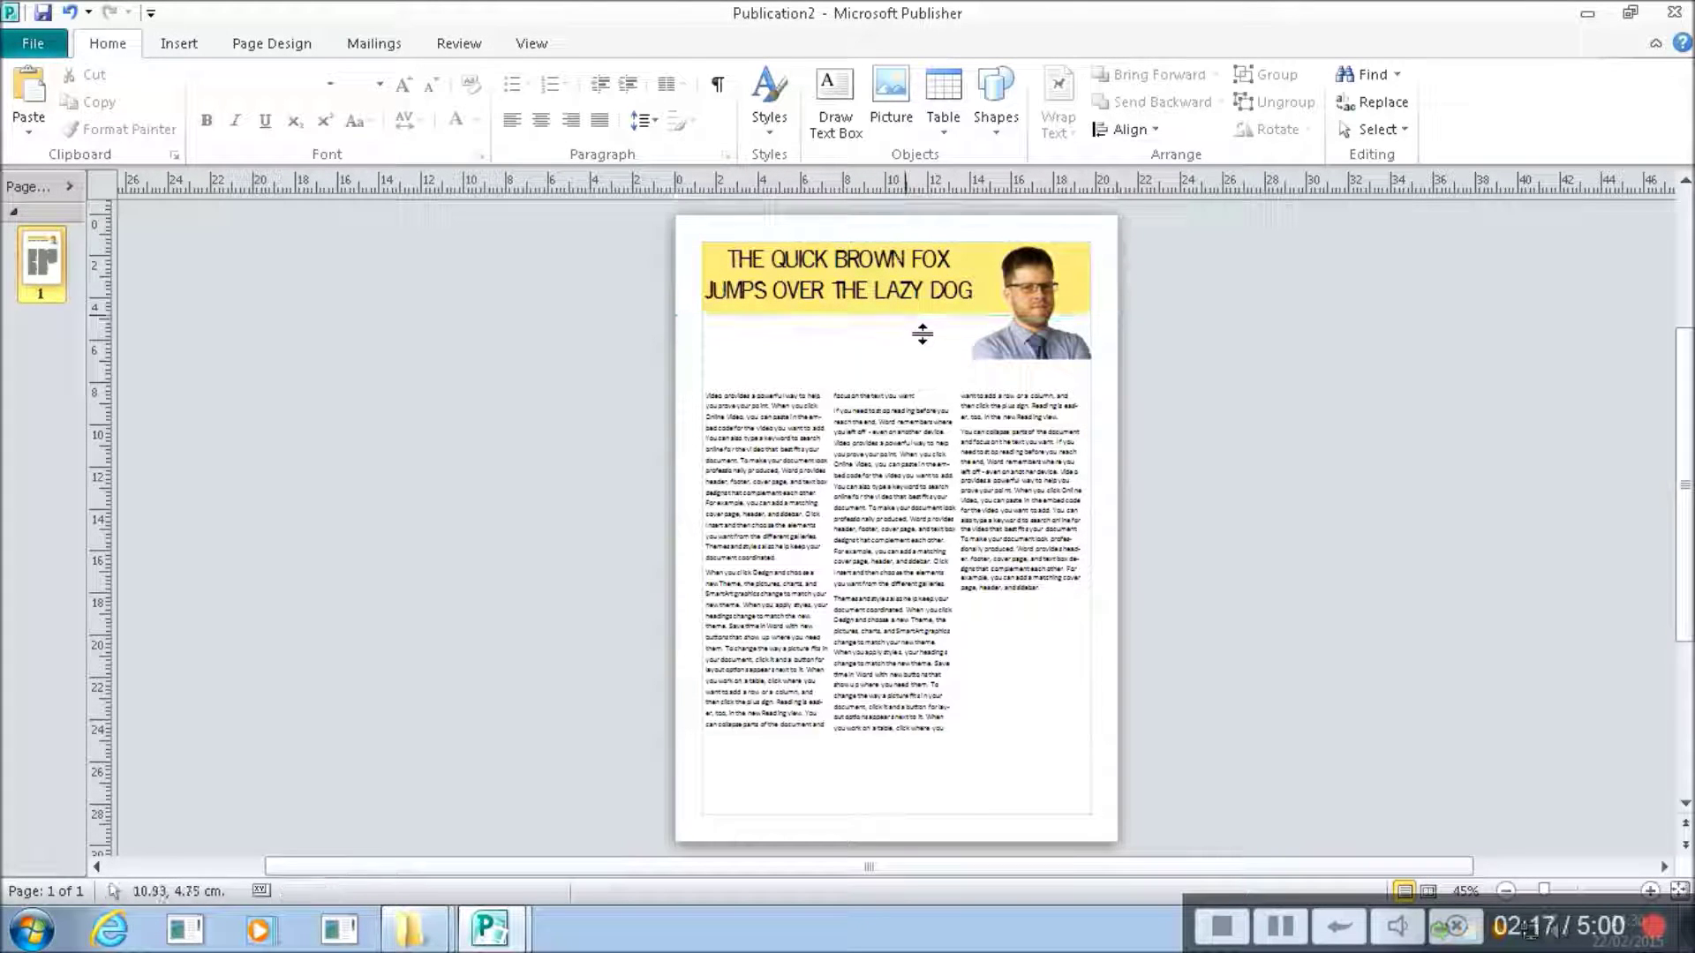
drag(911, 187, 916, 376)
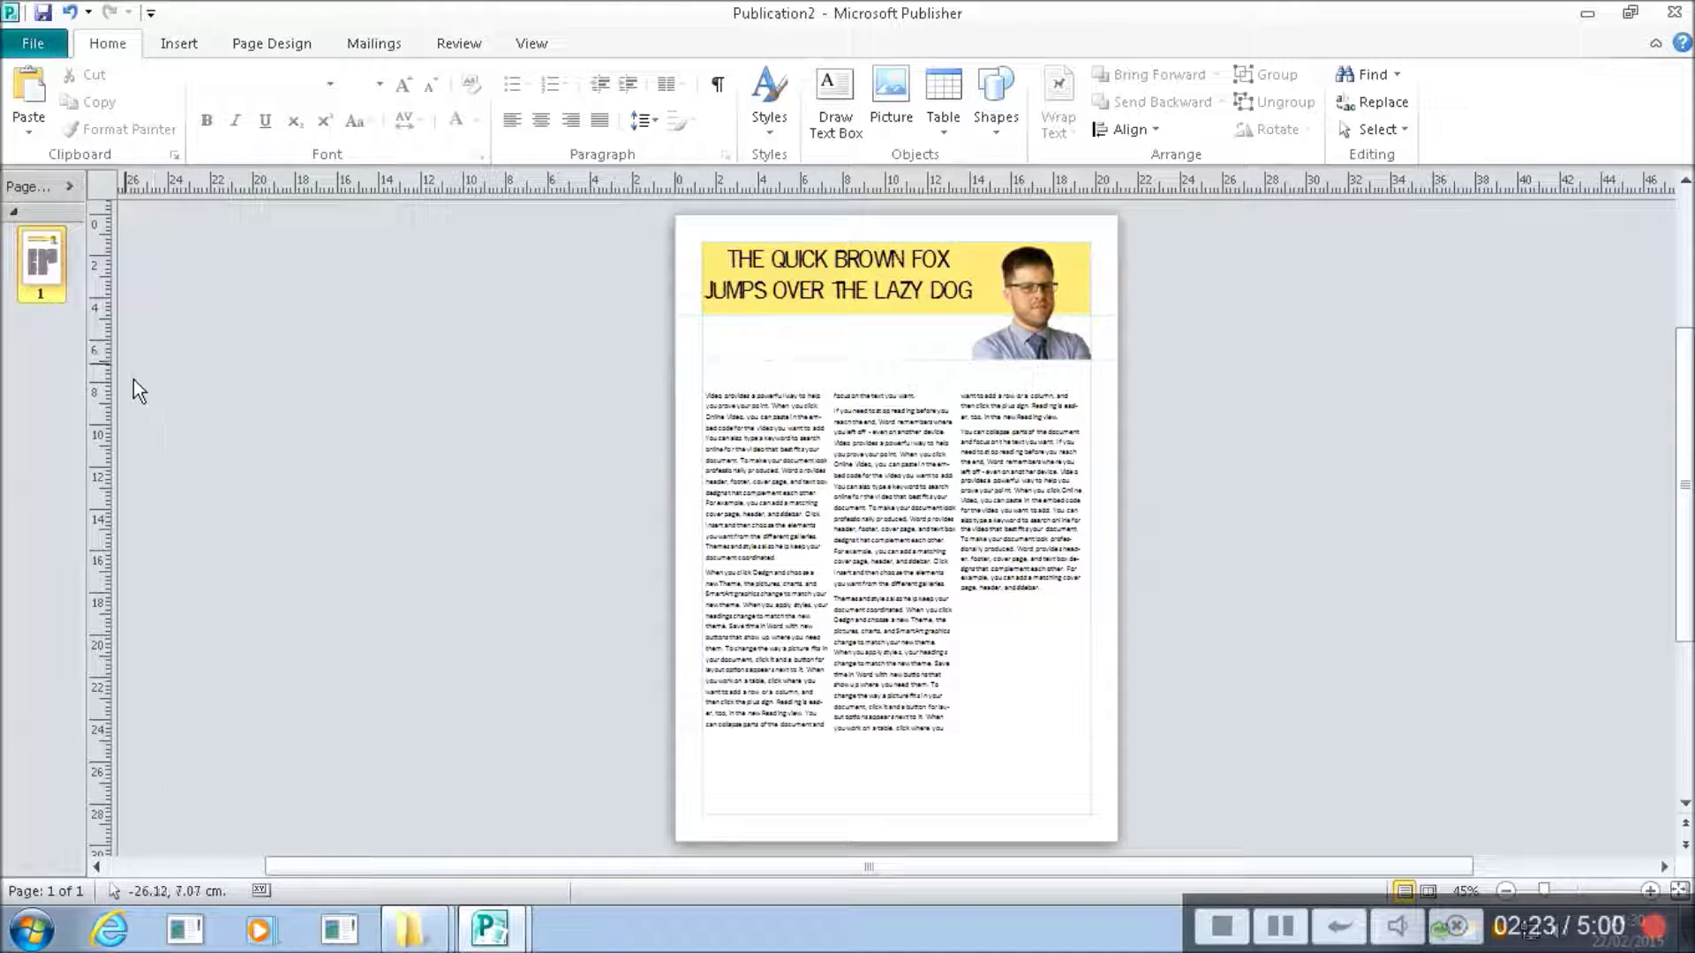
drag(108, 382, 848, 386)
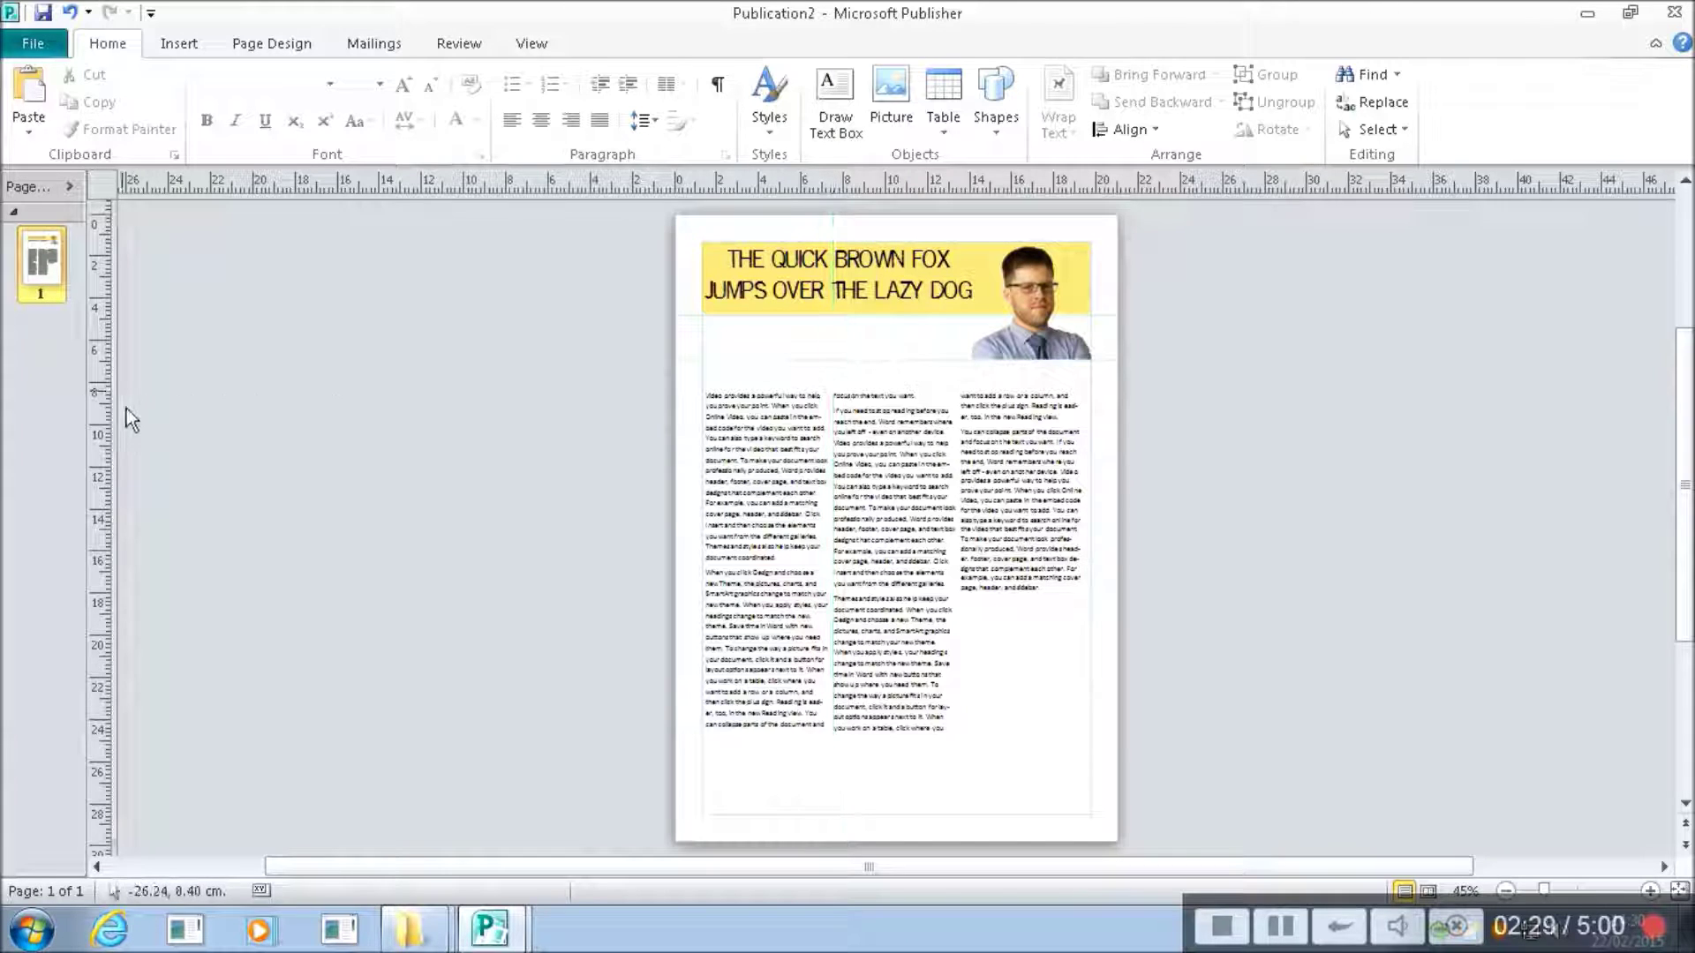
drag(125, 407, 248, 382)
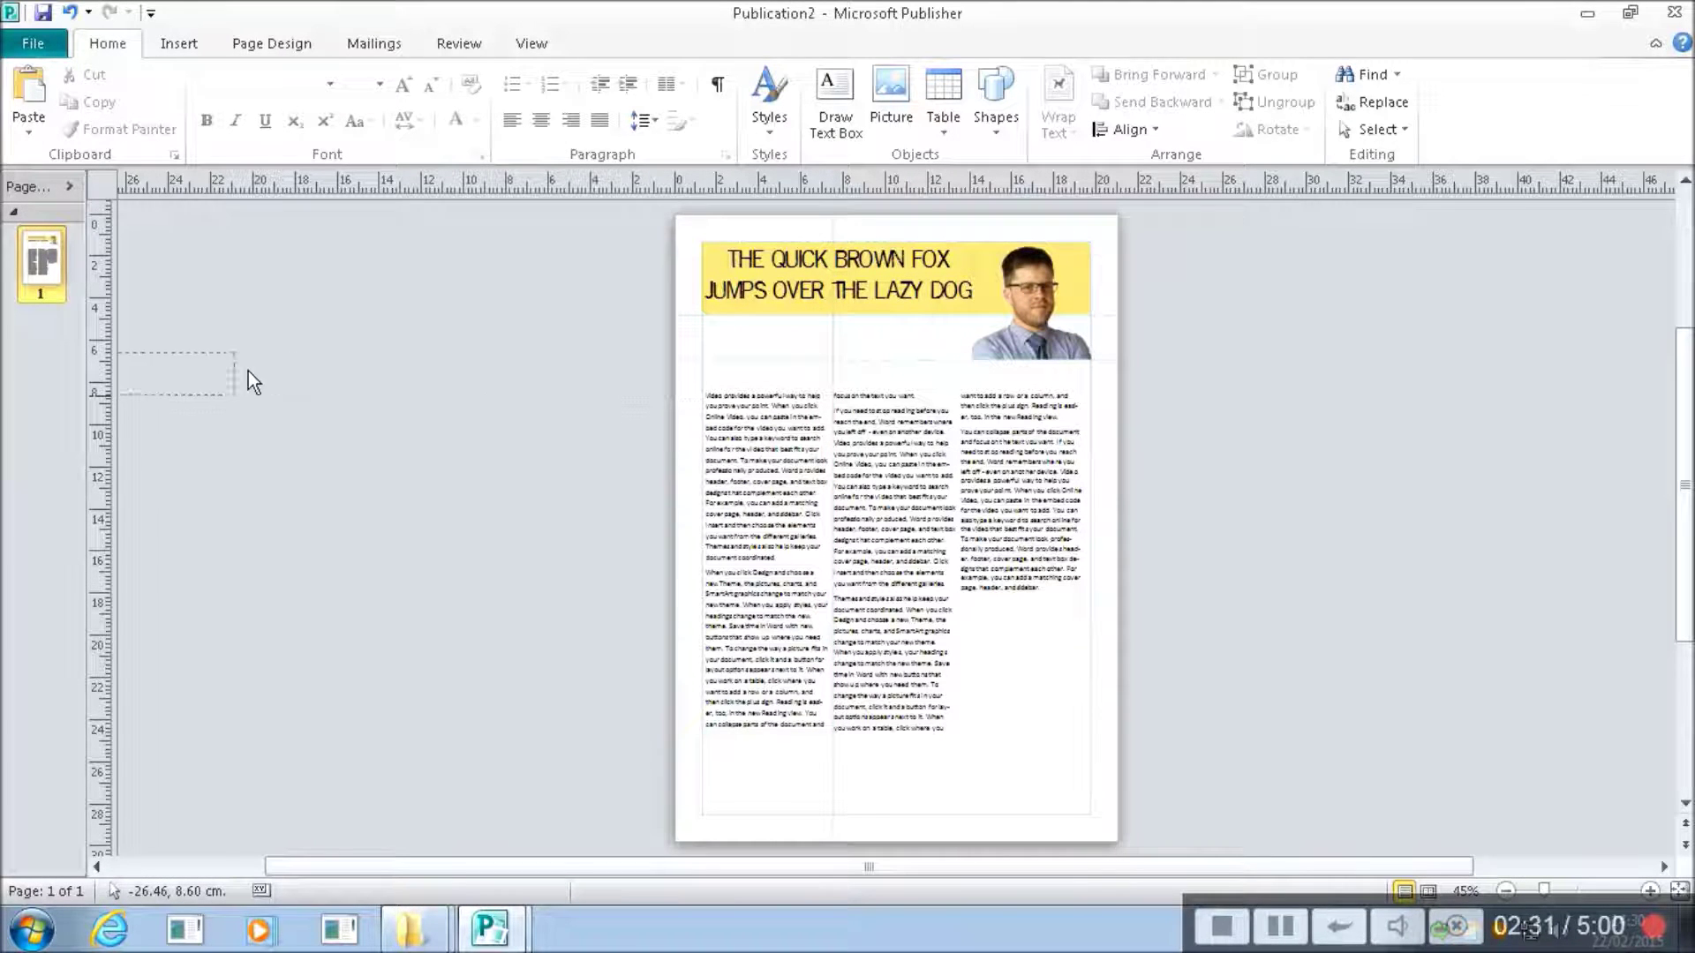
drag(127, 399, 971, 419)
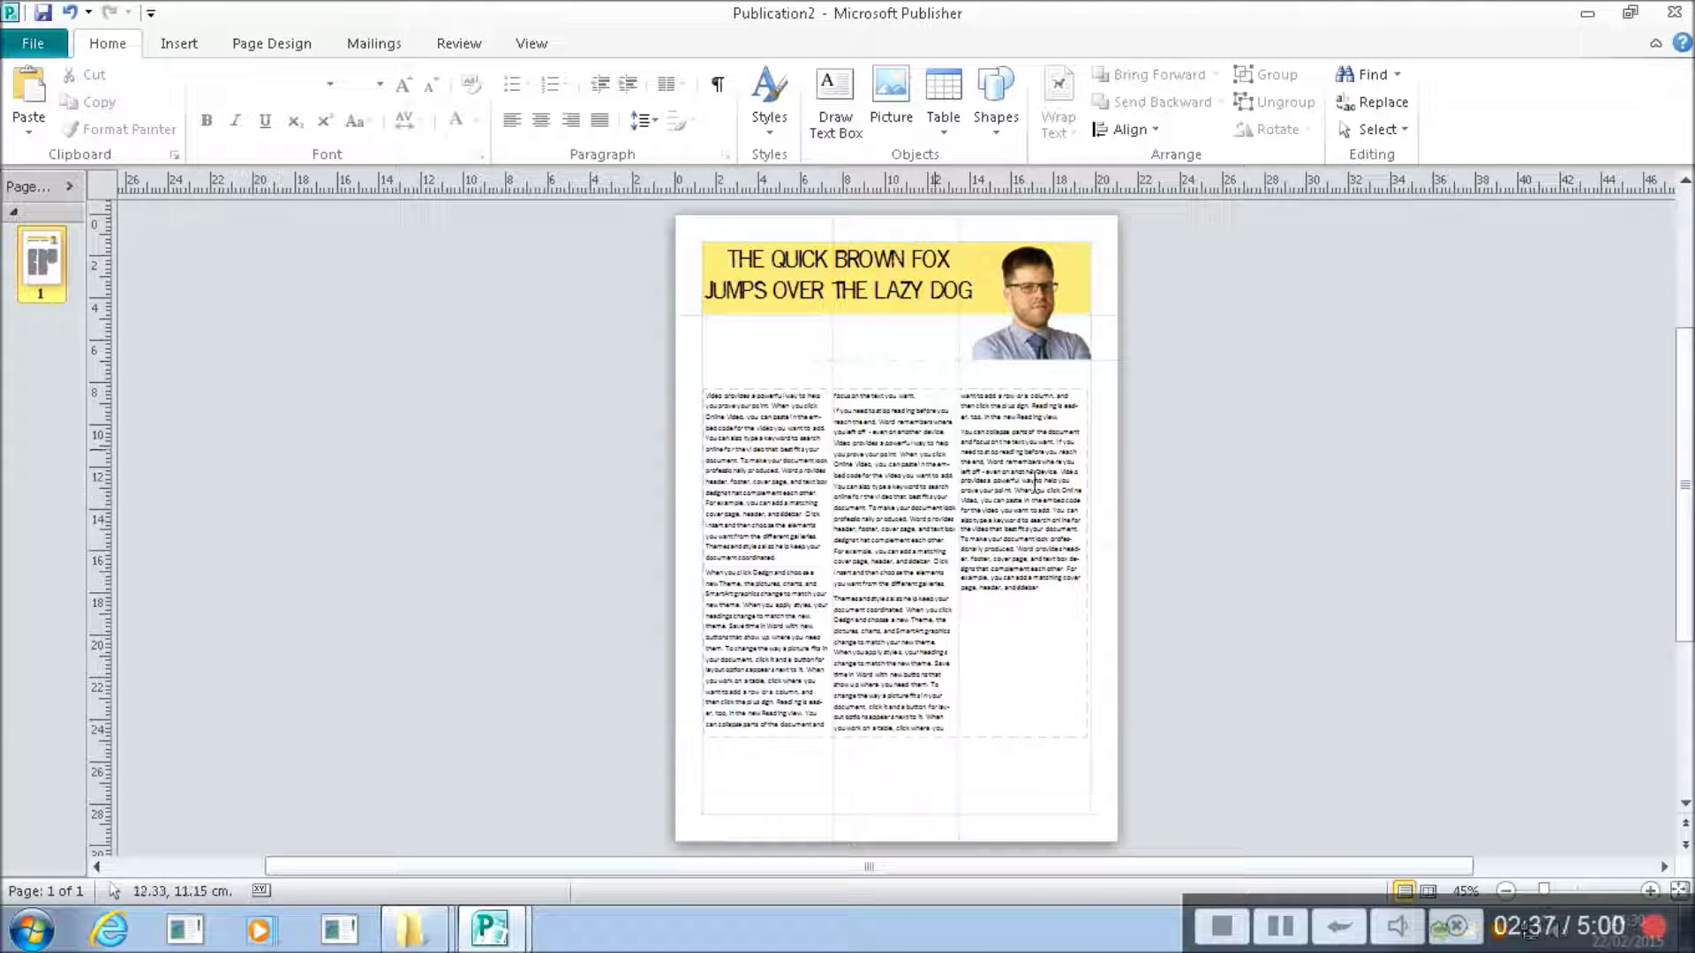
Select the three-column text box and its column-three text, then deselect it.
click(1021, 461)
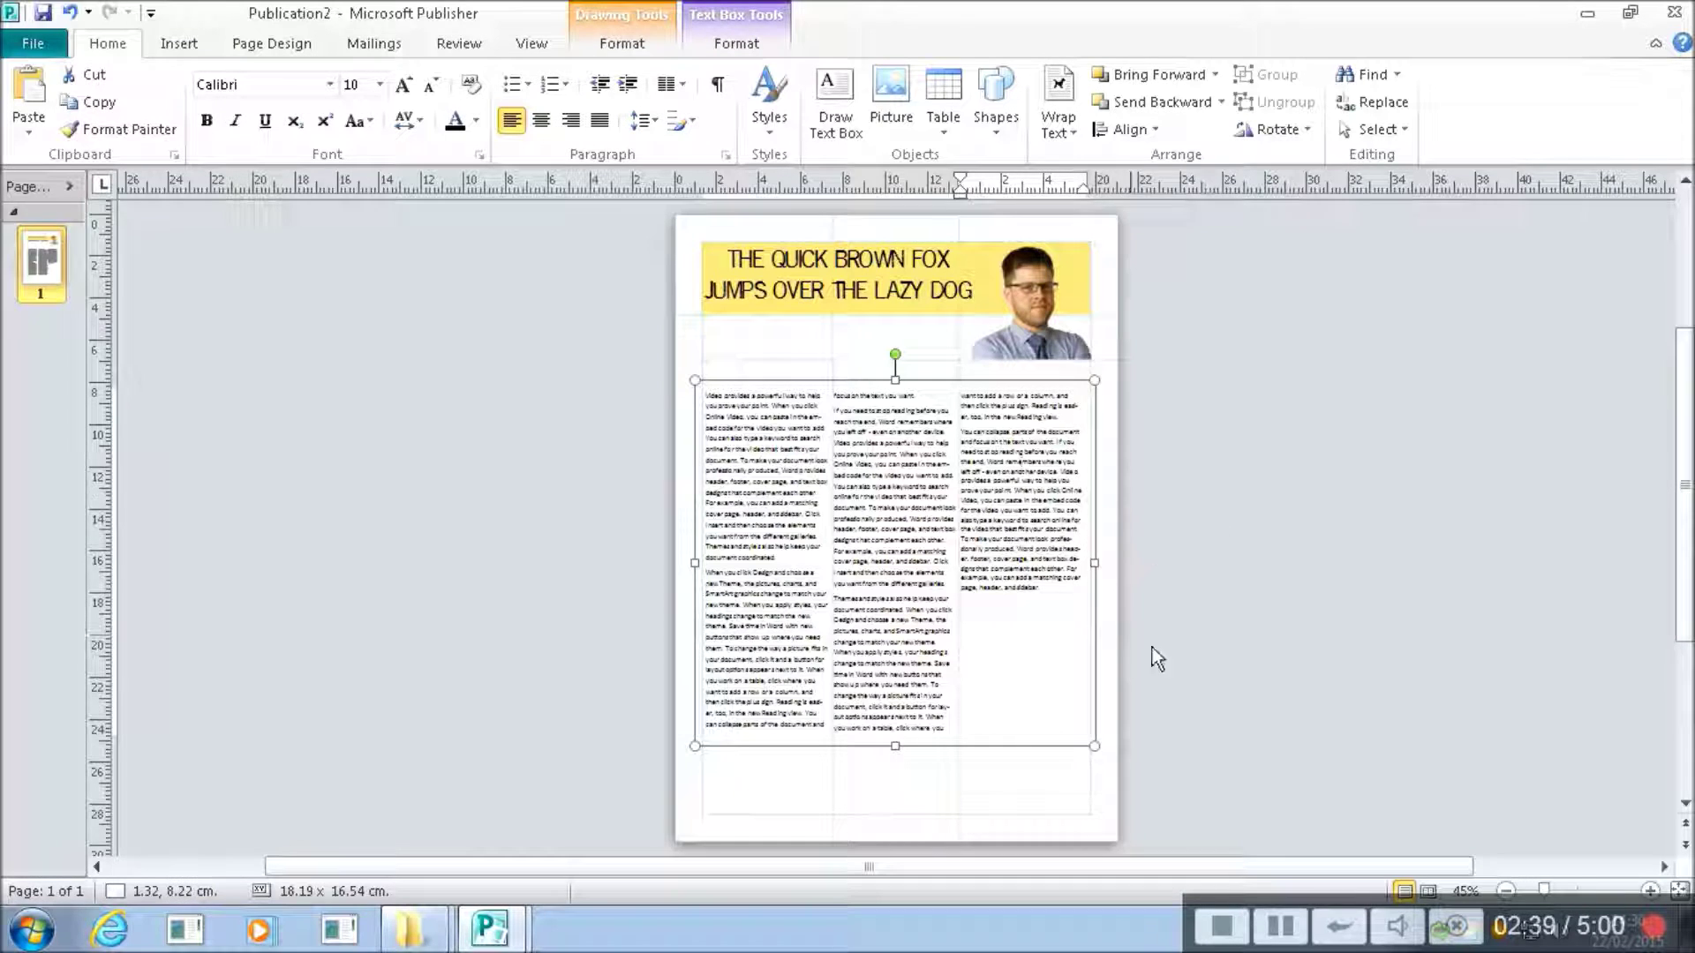
click(1183, 581)
click(1038, 538)
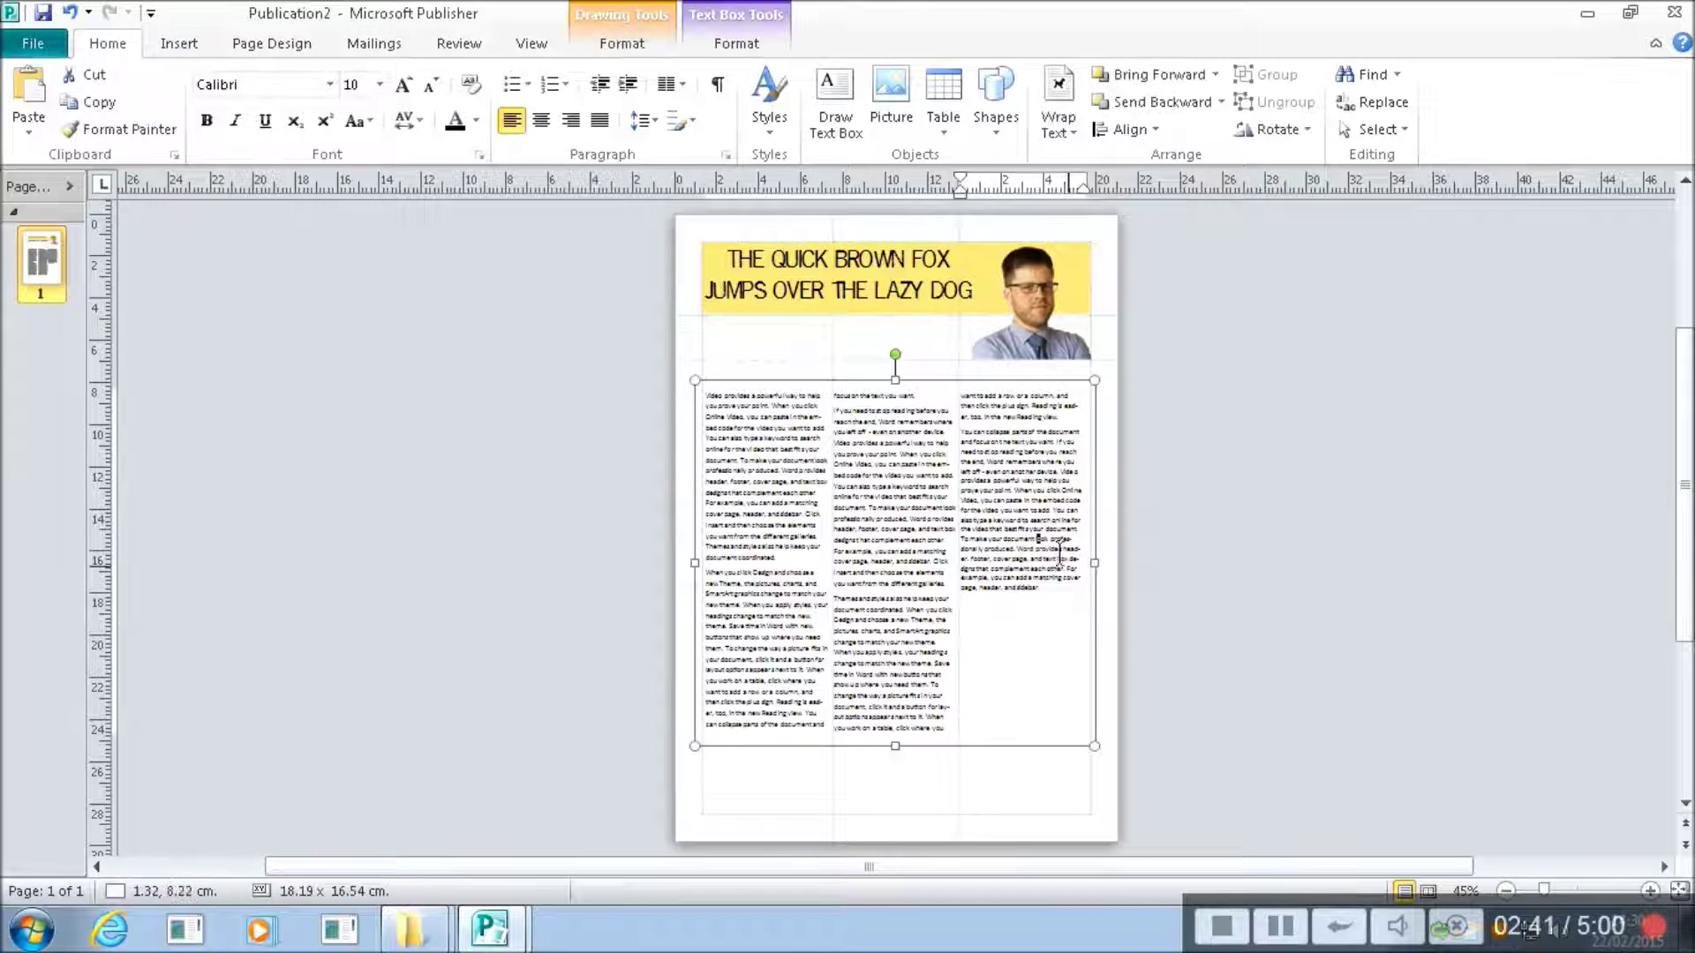
click(1236, 510)
click(567, 404)
click(372, 261)
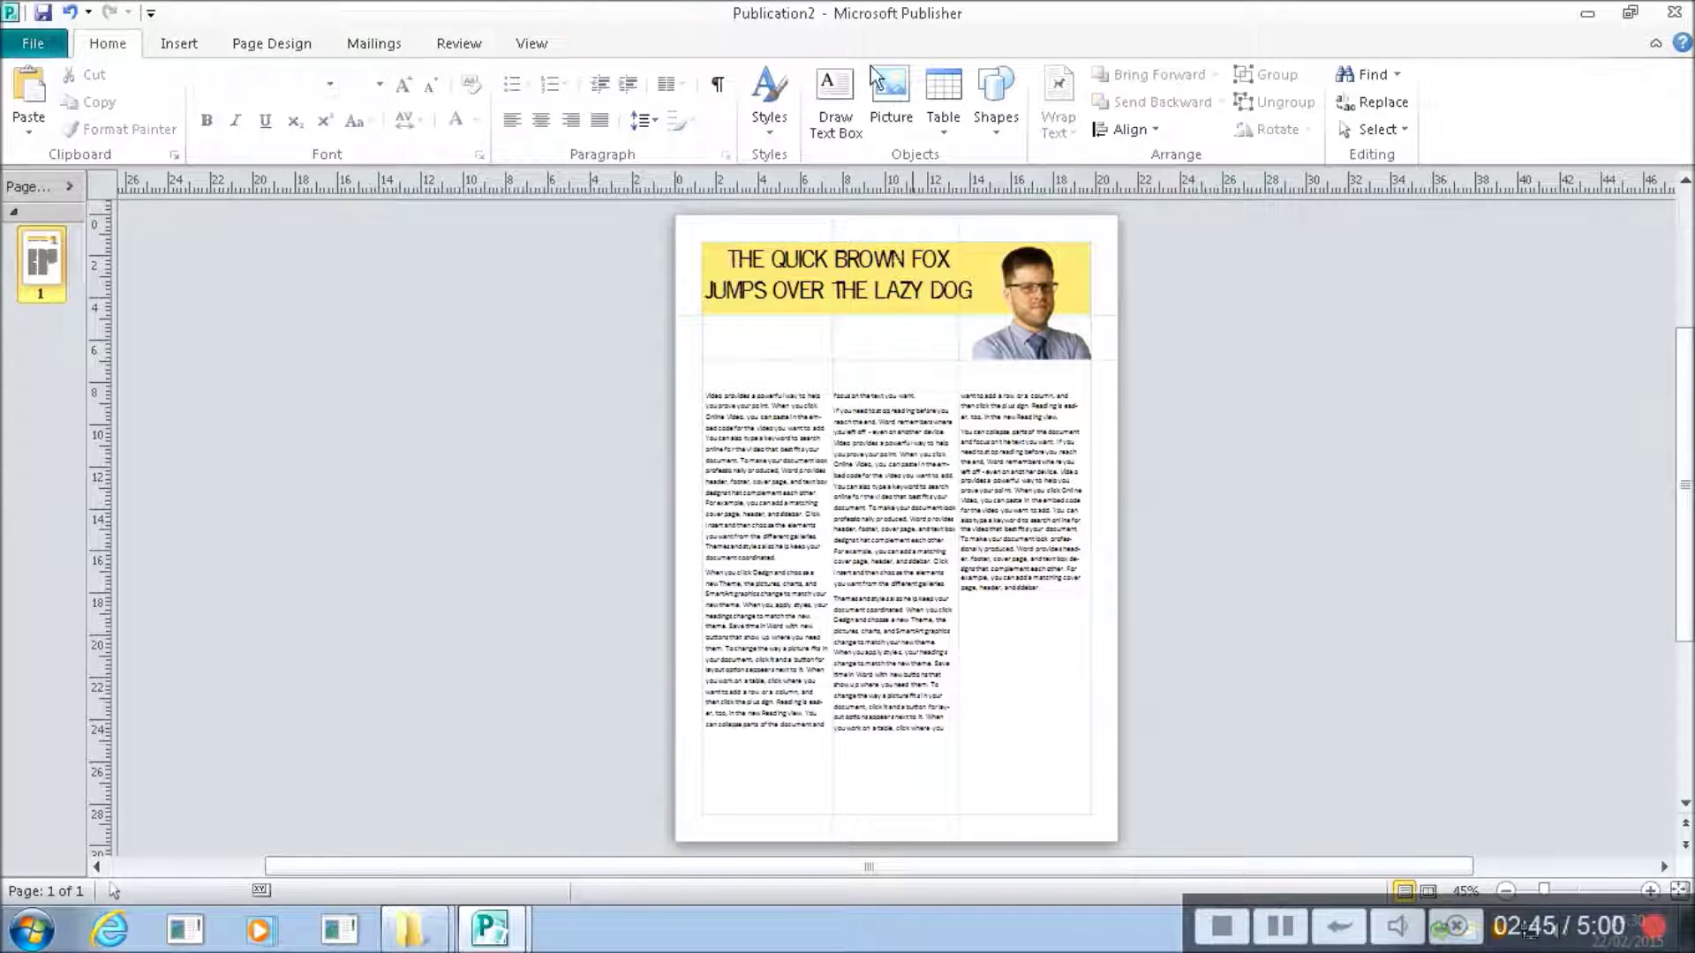
Draw a strapline text box under the headline reading 'Issue One' and '£5.99', then select its text.
click(853, 120)
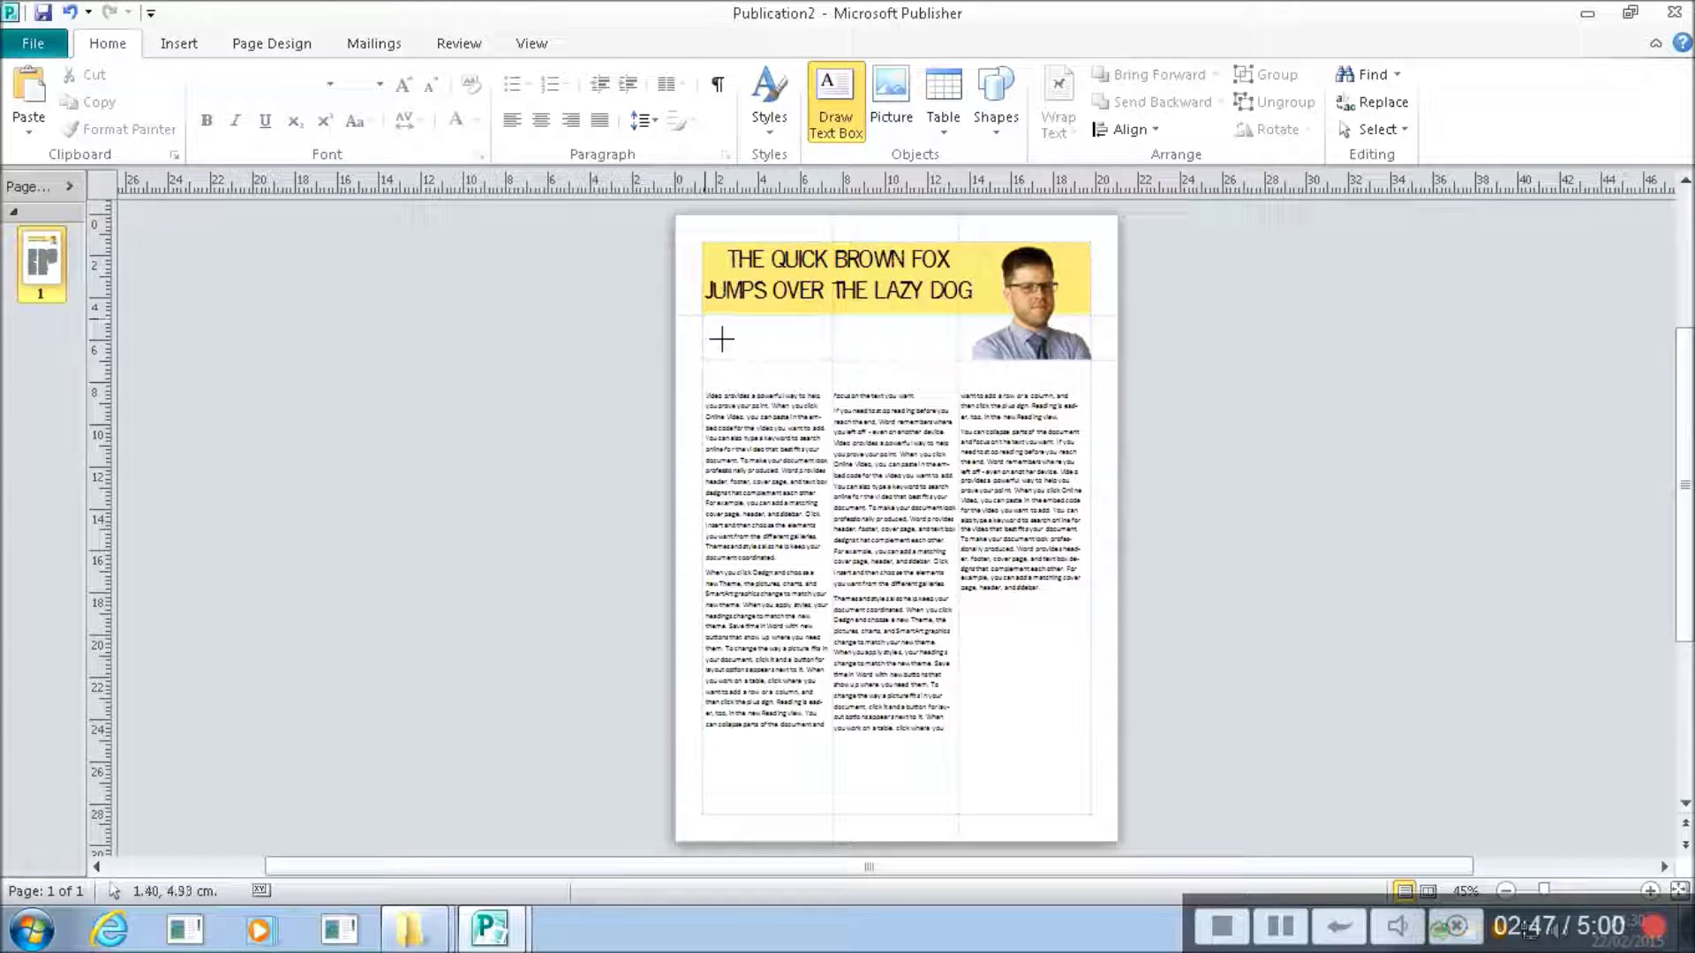
mouse_move(721, 338)
mouse_down()
mouse_move(937, 396)
mouse_move(944, 333)
mouse_move(980, 447)
mouse_up()
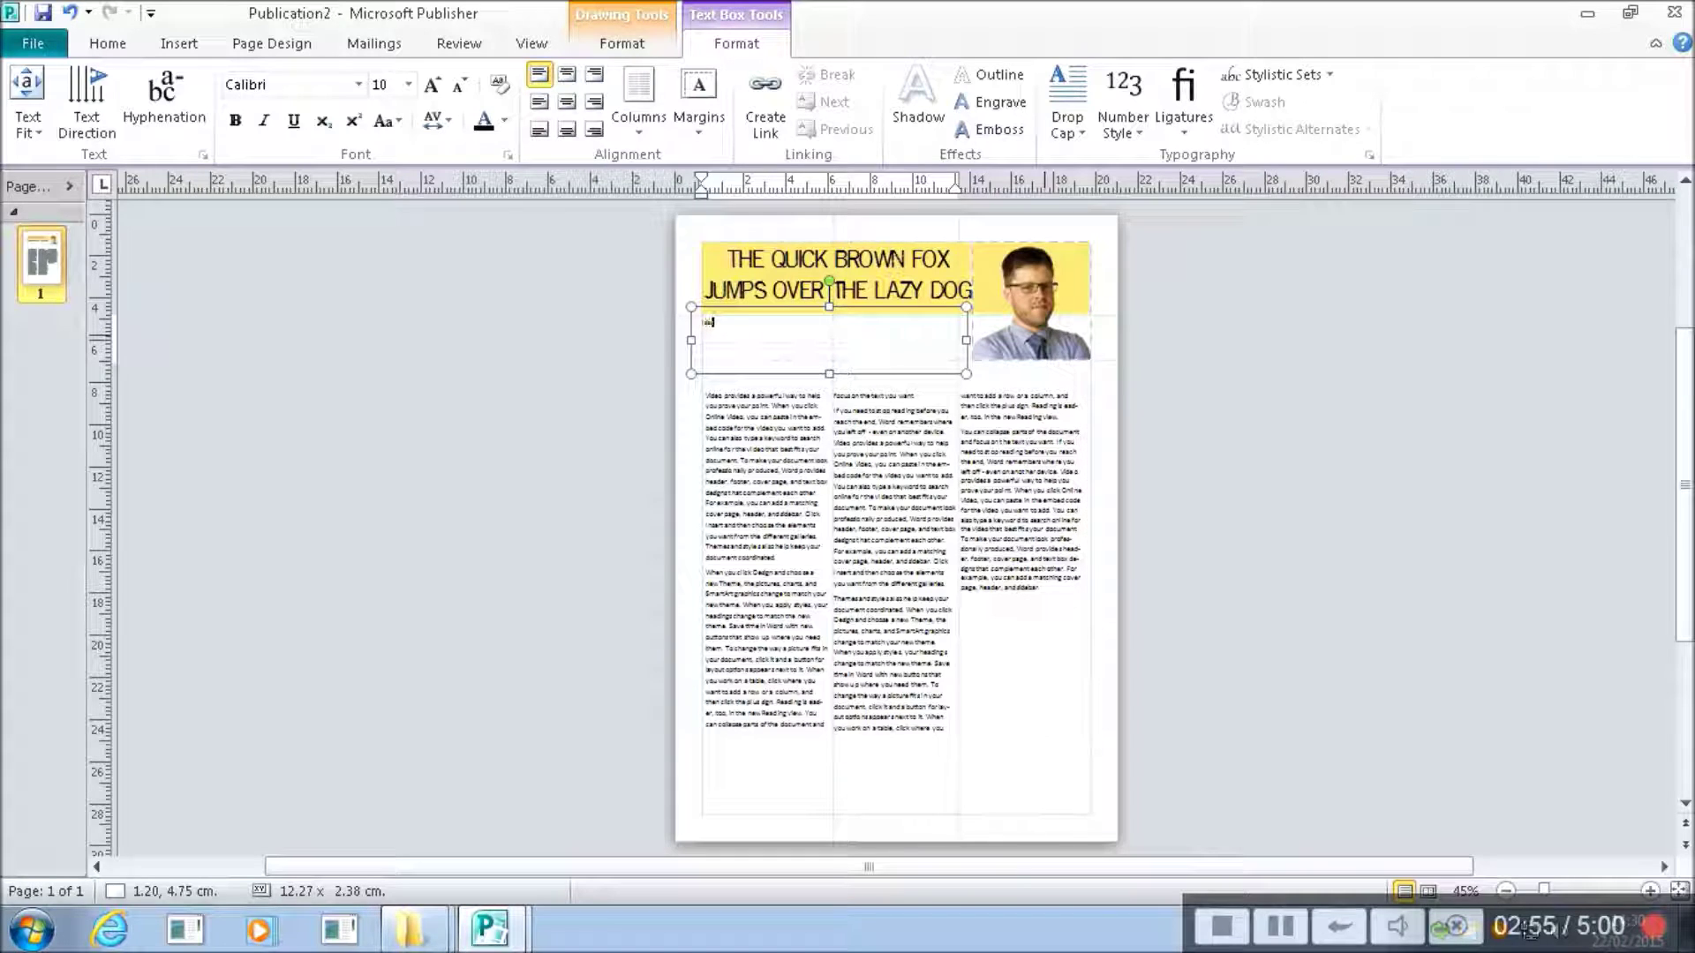
text(Issue One)
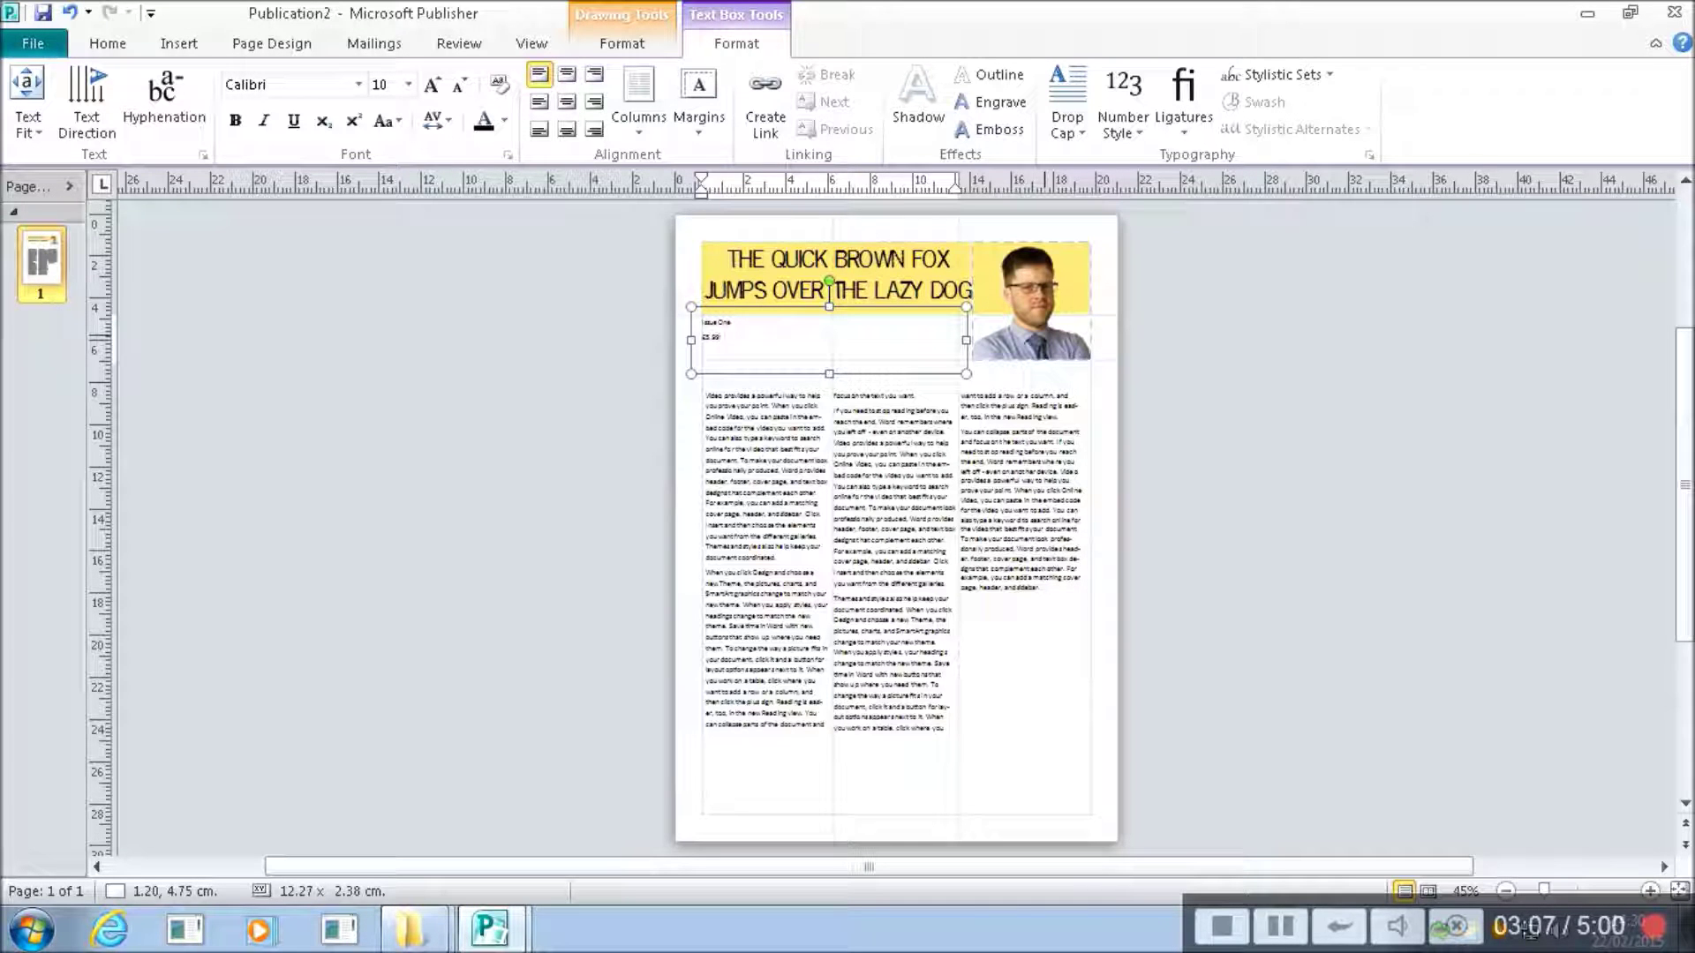
key(F9)
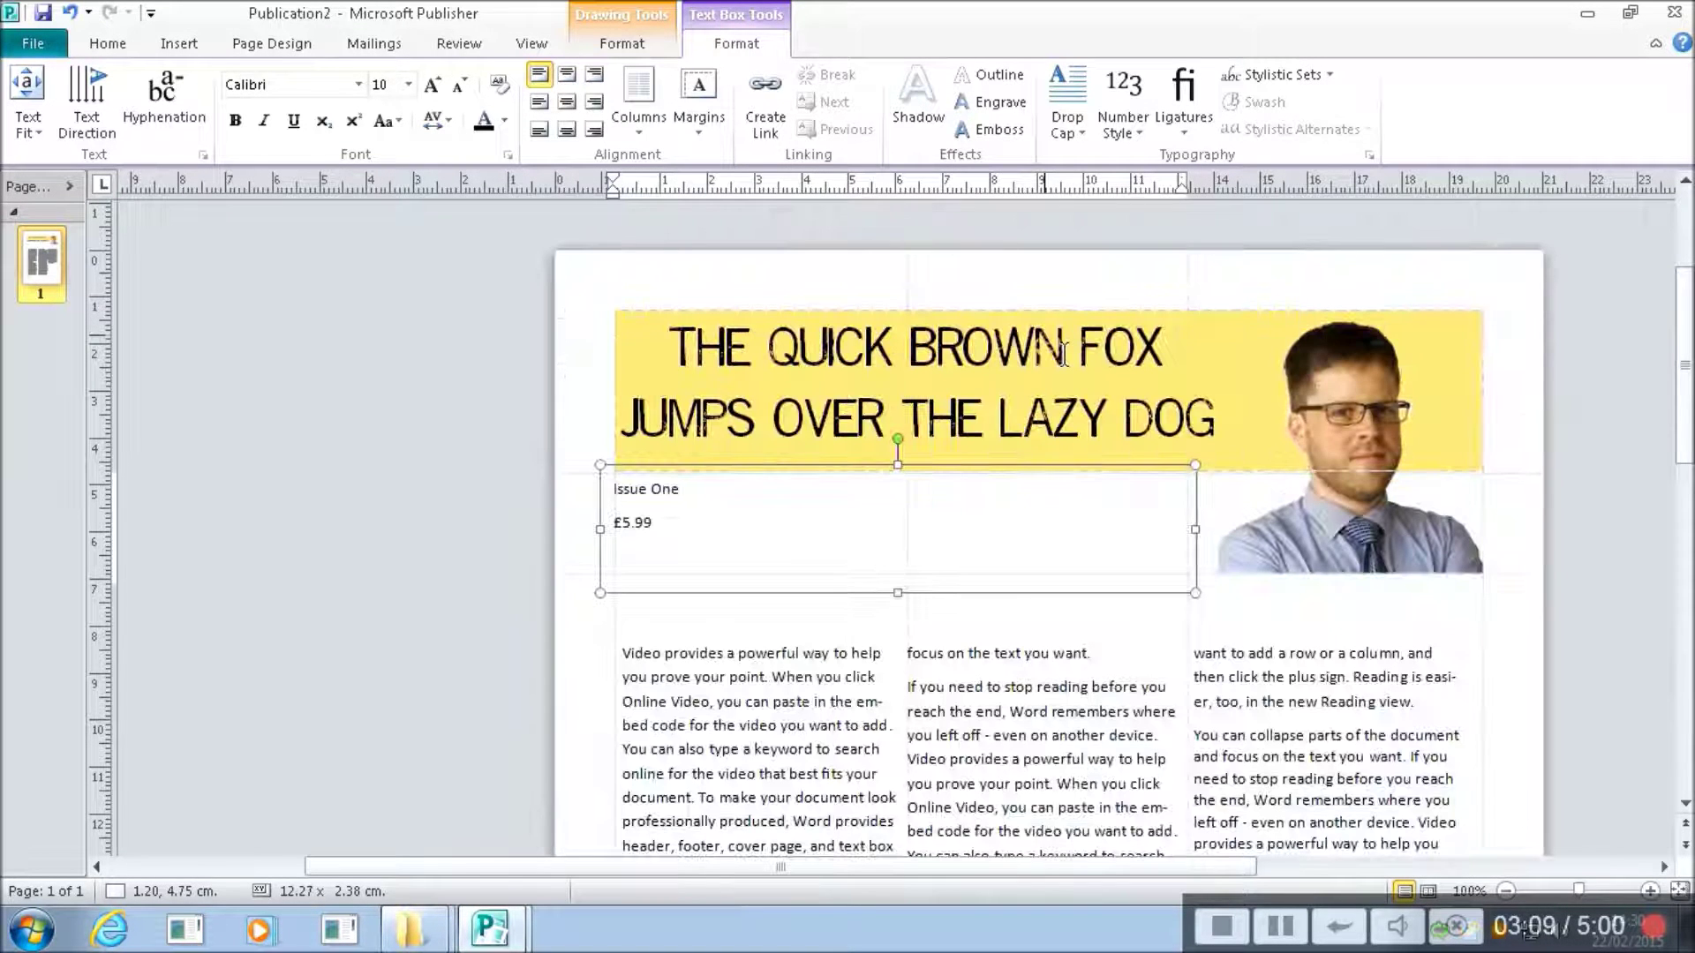
click(547, 547)
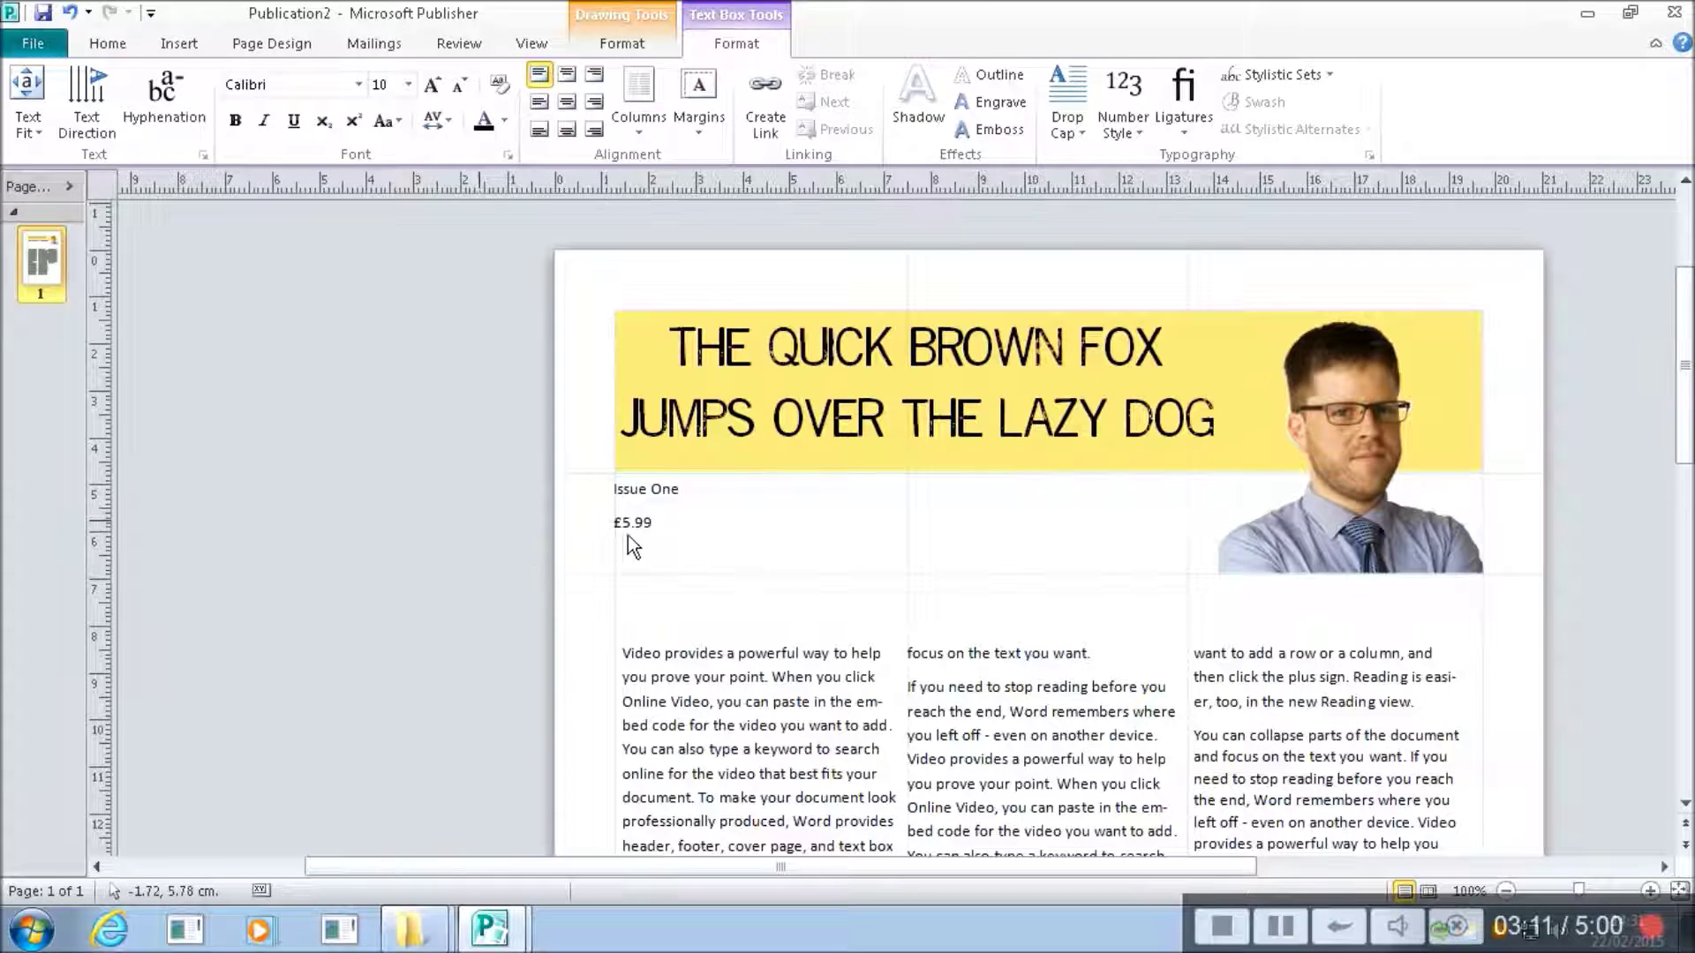
click(756, 555)
key(ctrl+a)
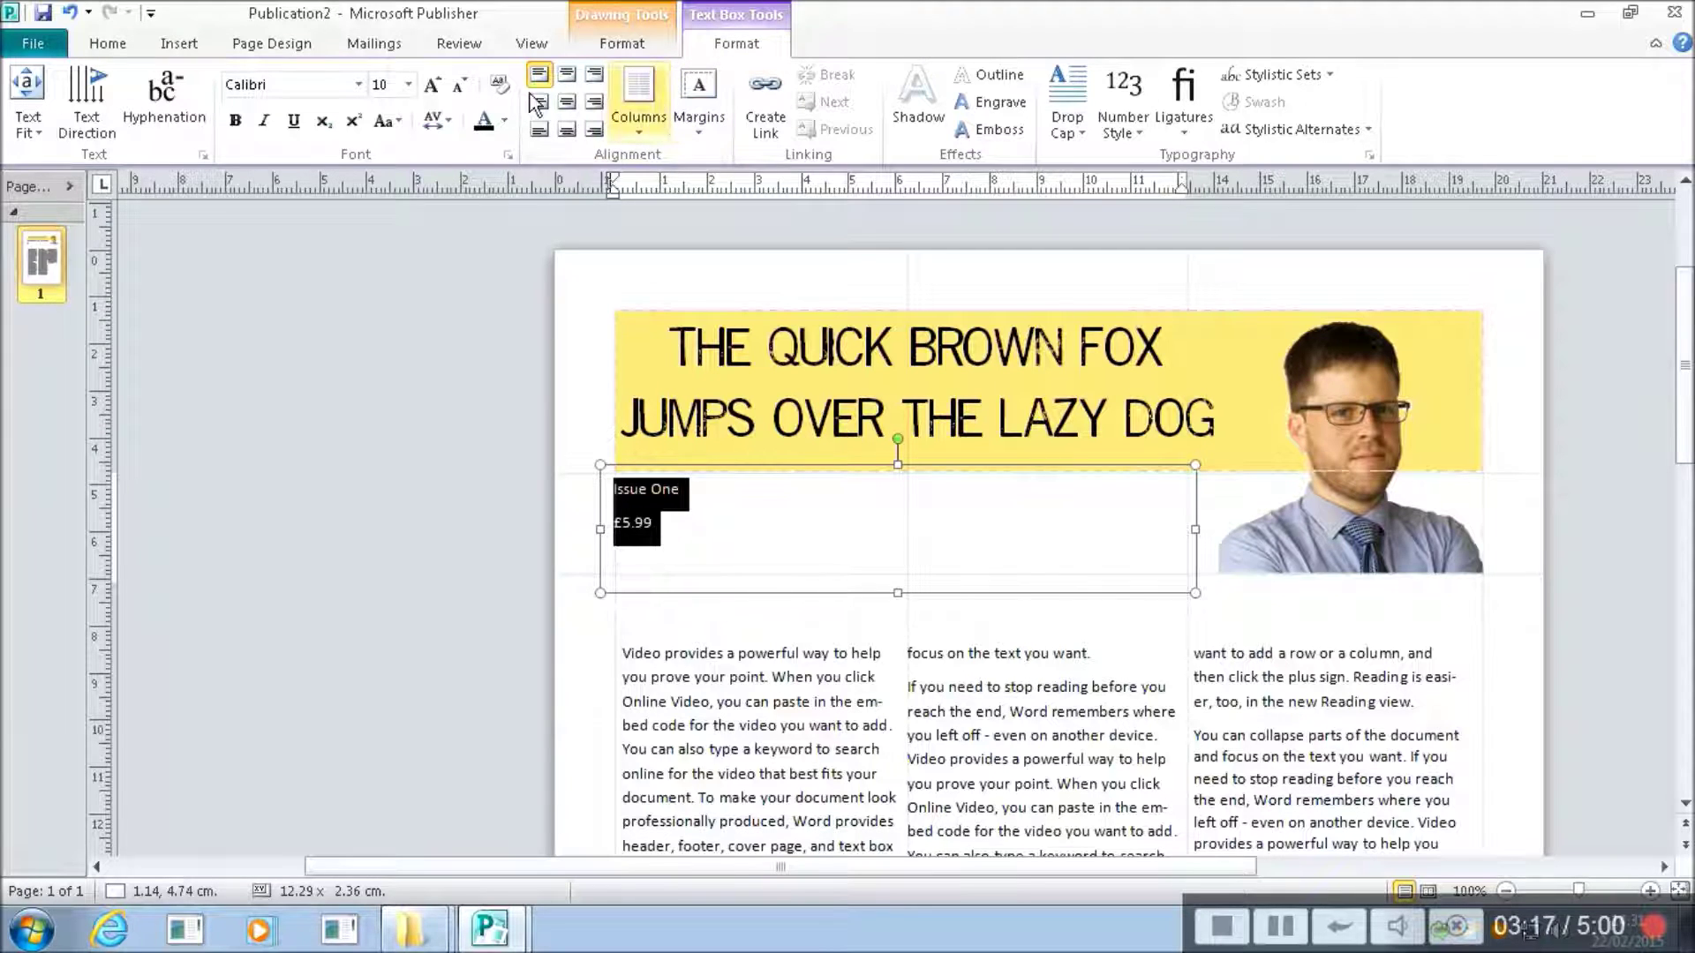
Apply Best Fit so the 'Issue One' / '£5.99' text grows to 19.6 pt.
click(29, 128)
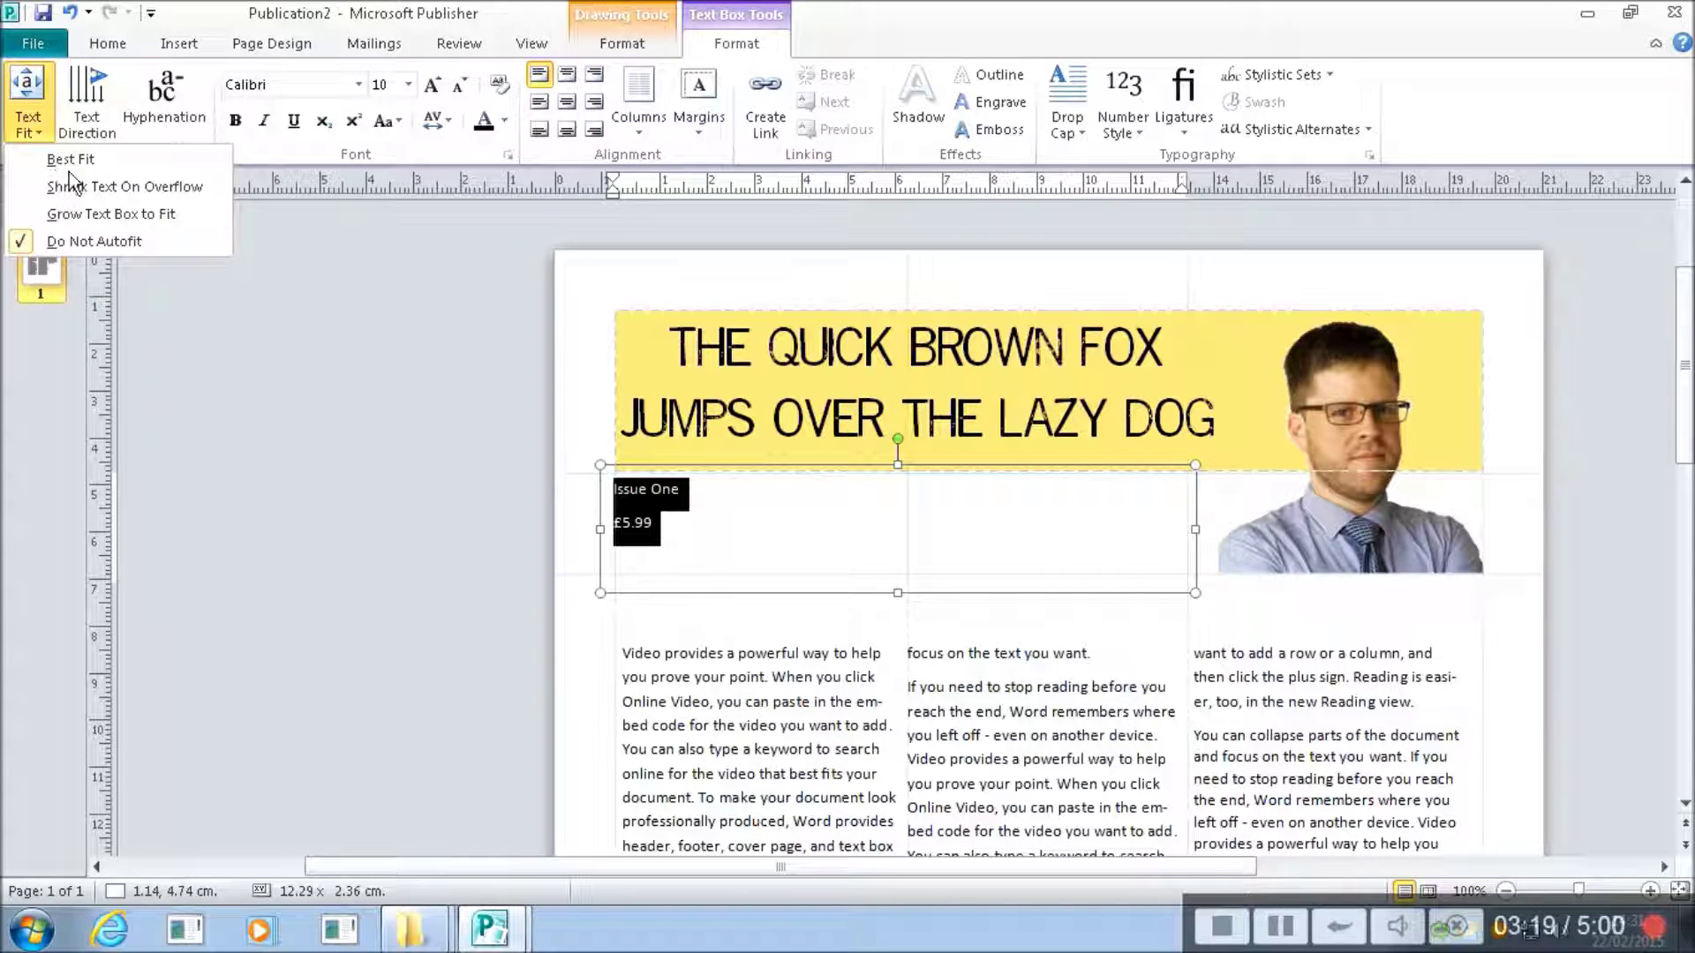
click(111, 171)
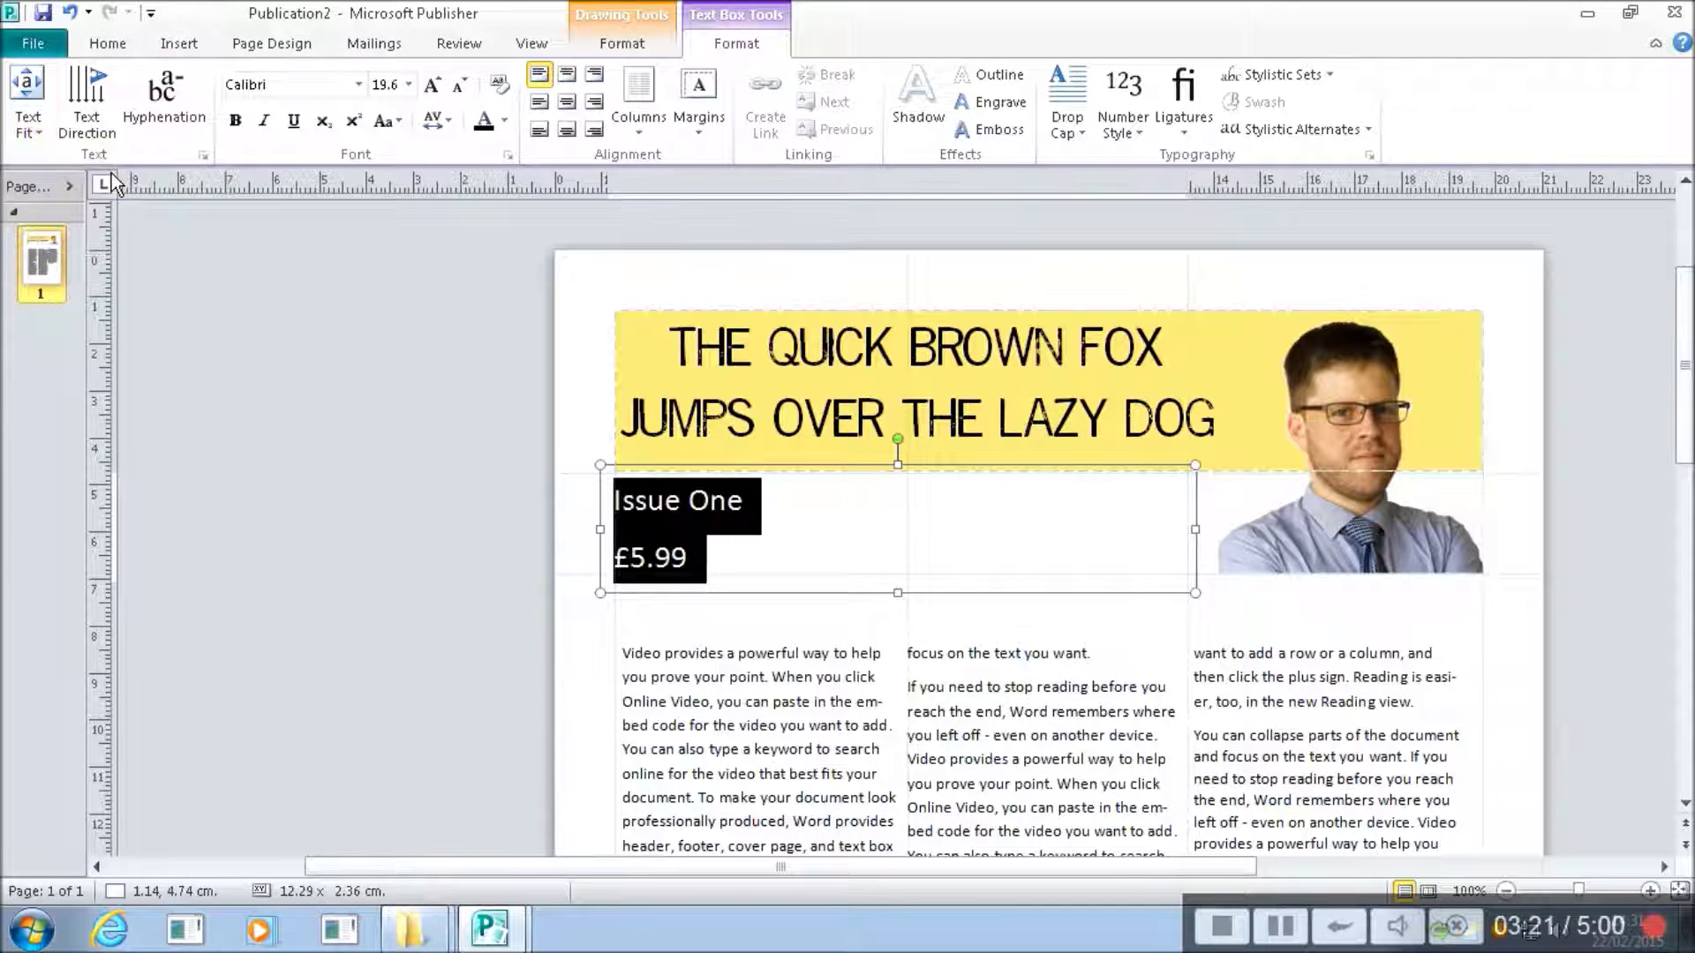
click(346, 586)
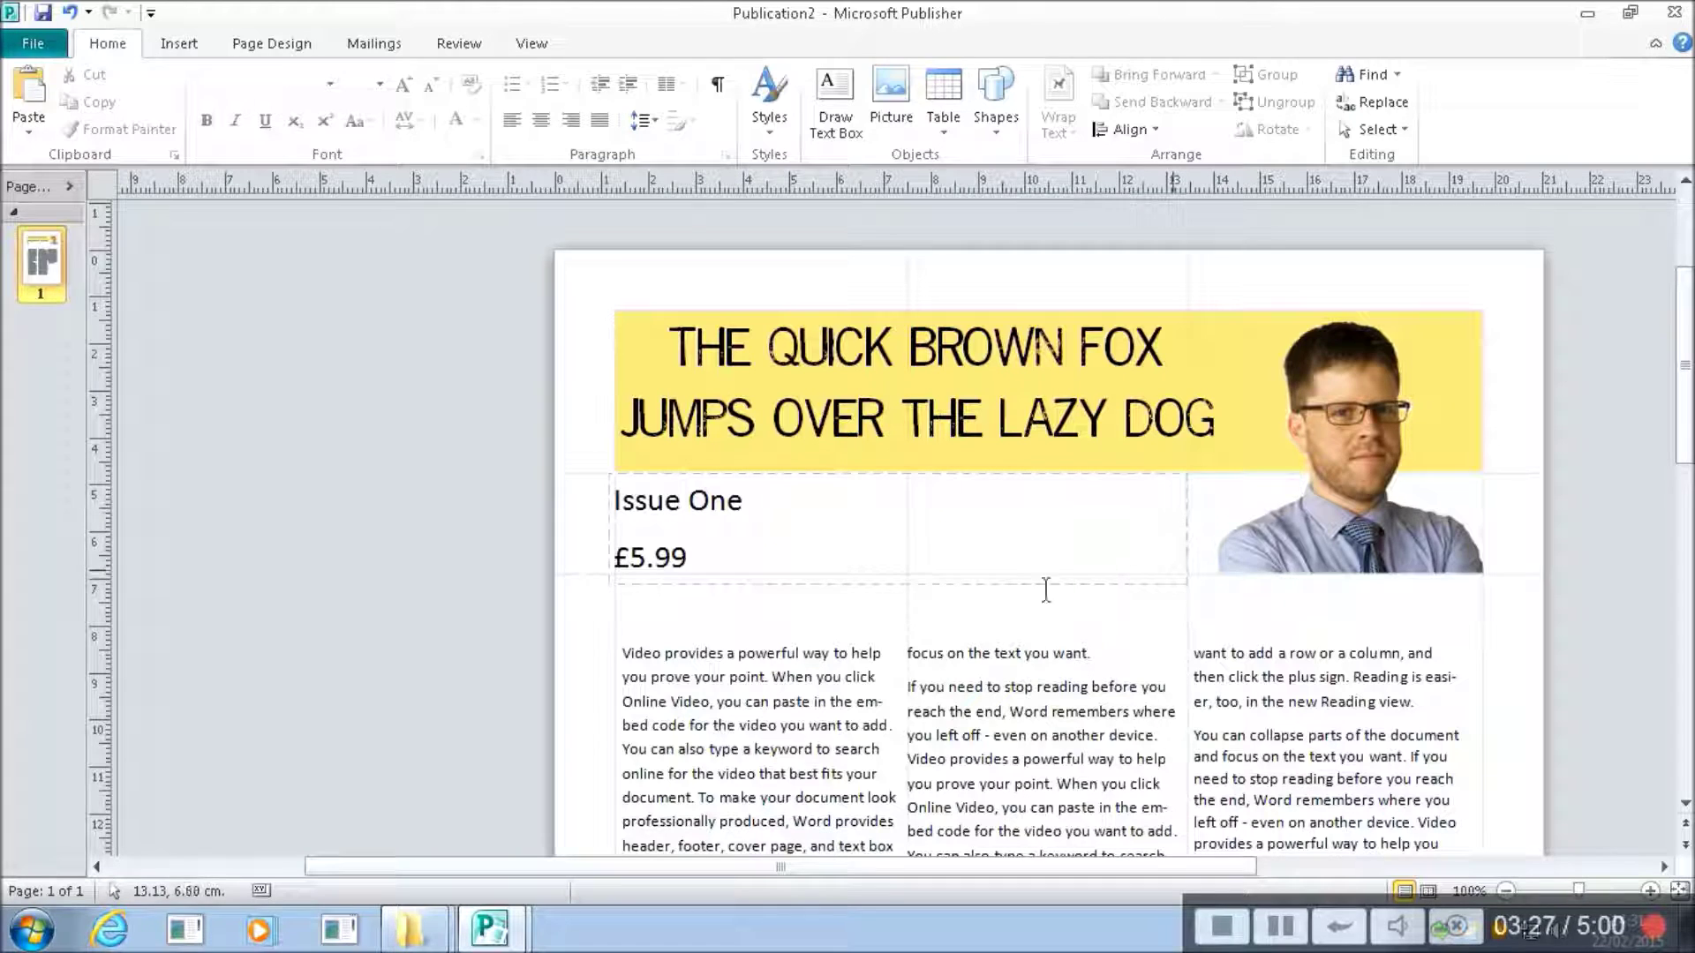
click(962, 585)
Set the strapline text box's inner margins to None.
click(897, 595)
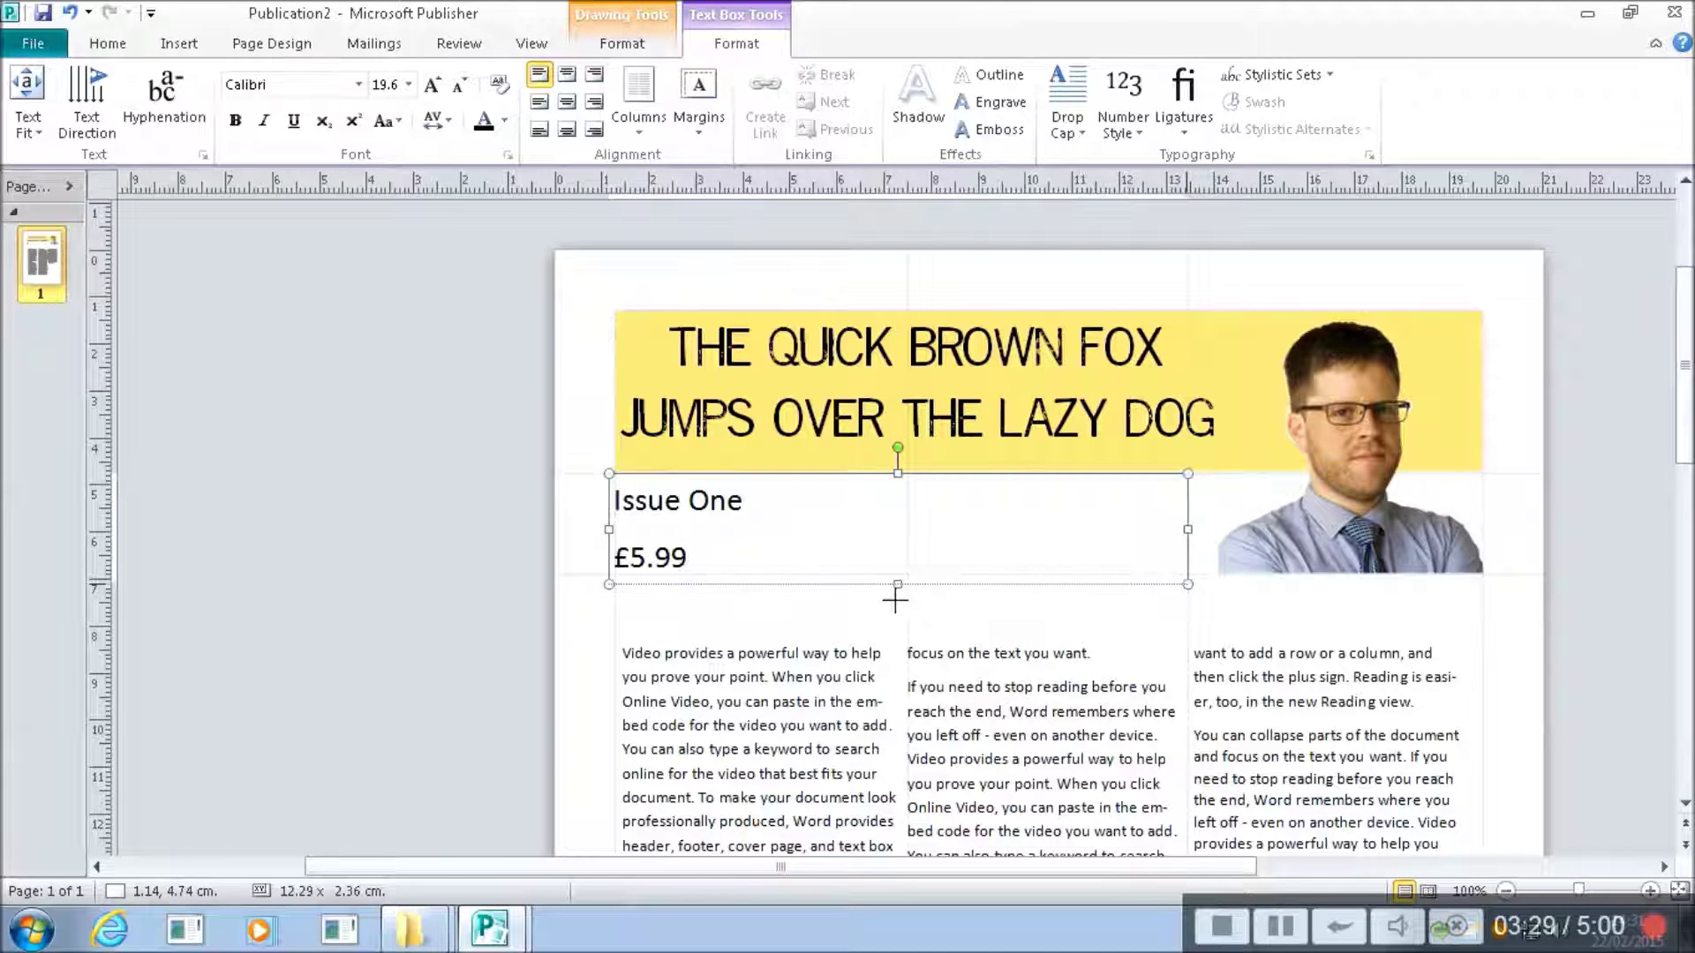
click(904, 599)
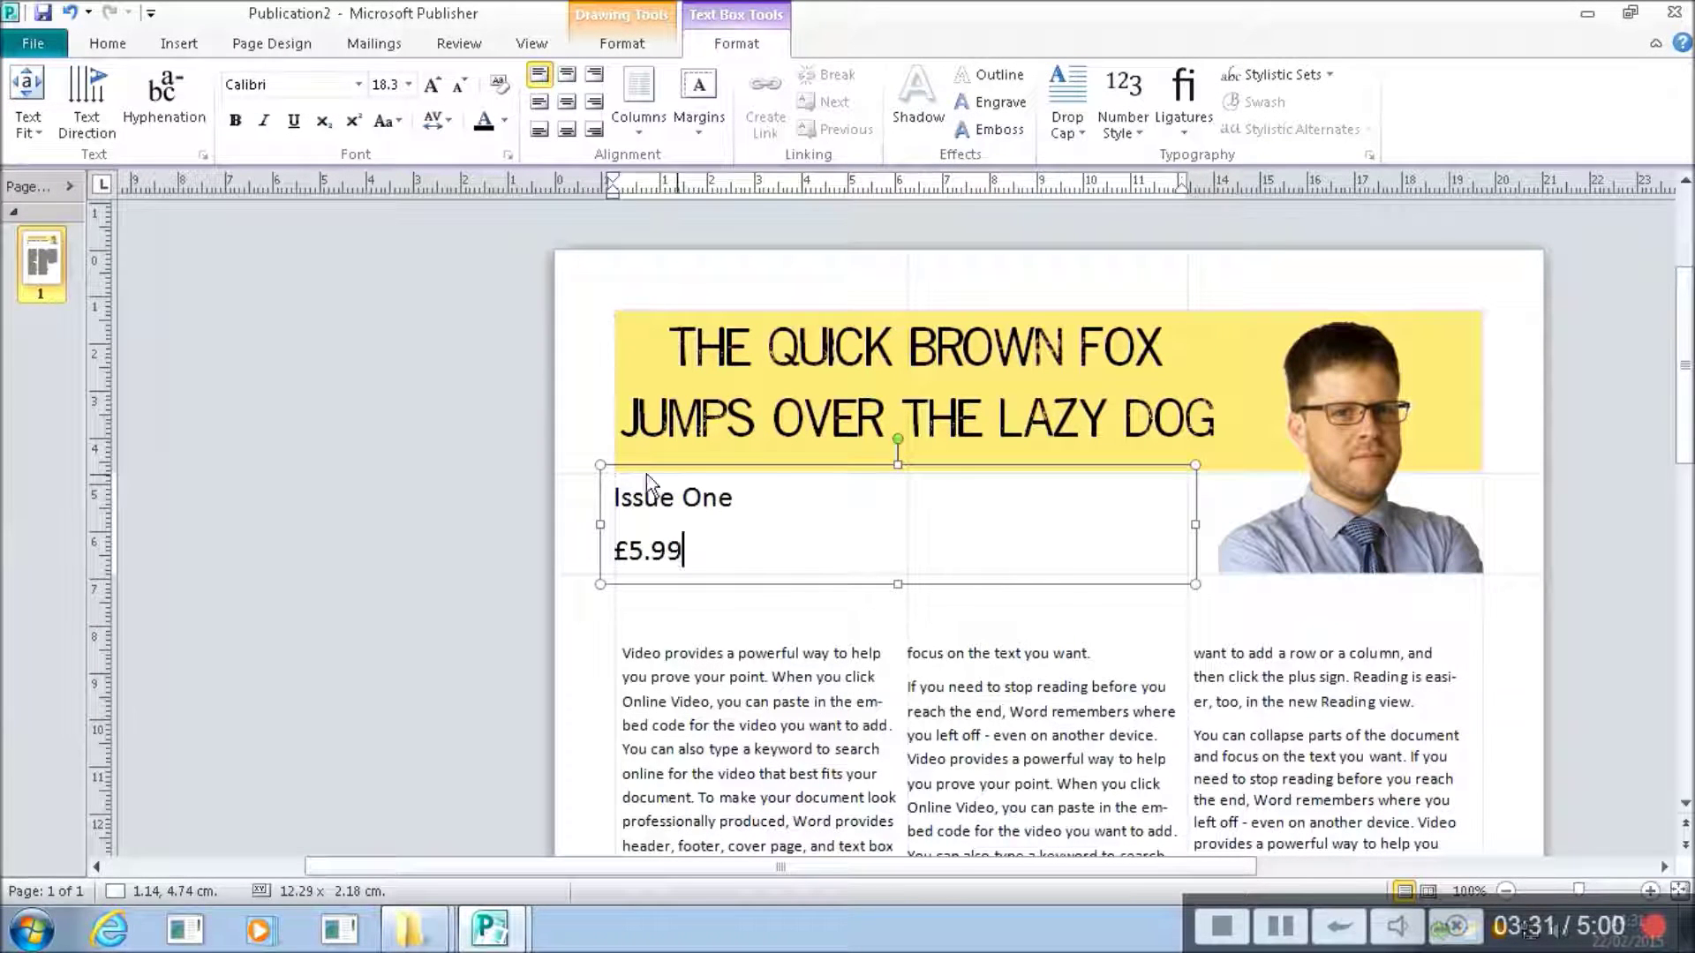
click(715, 134)
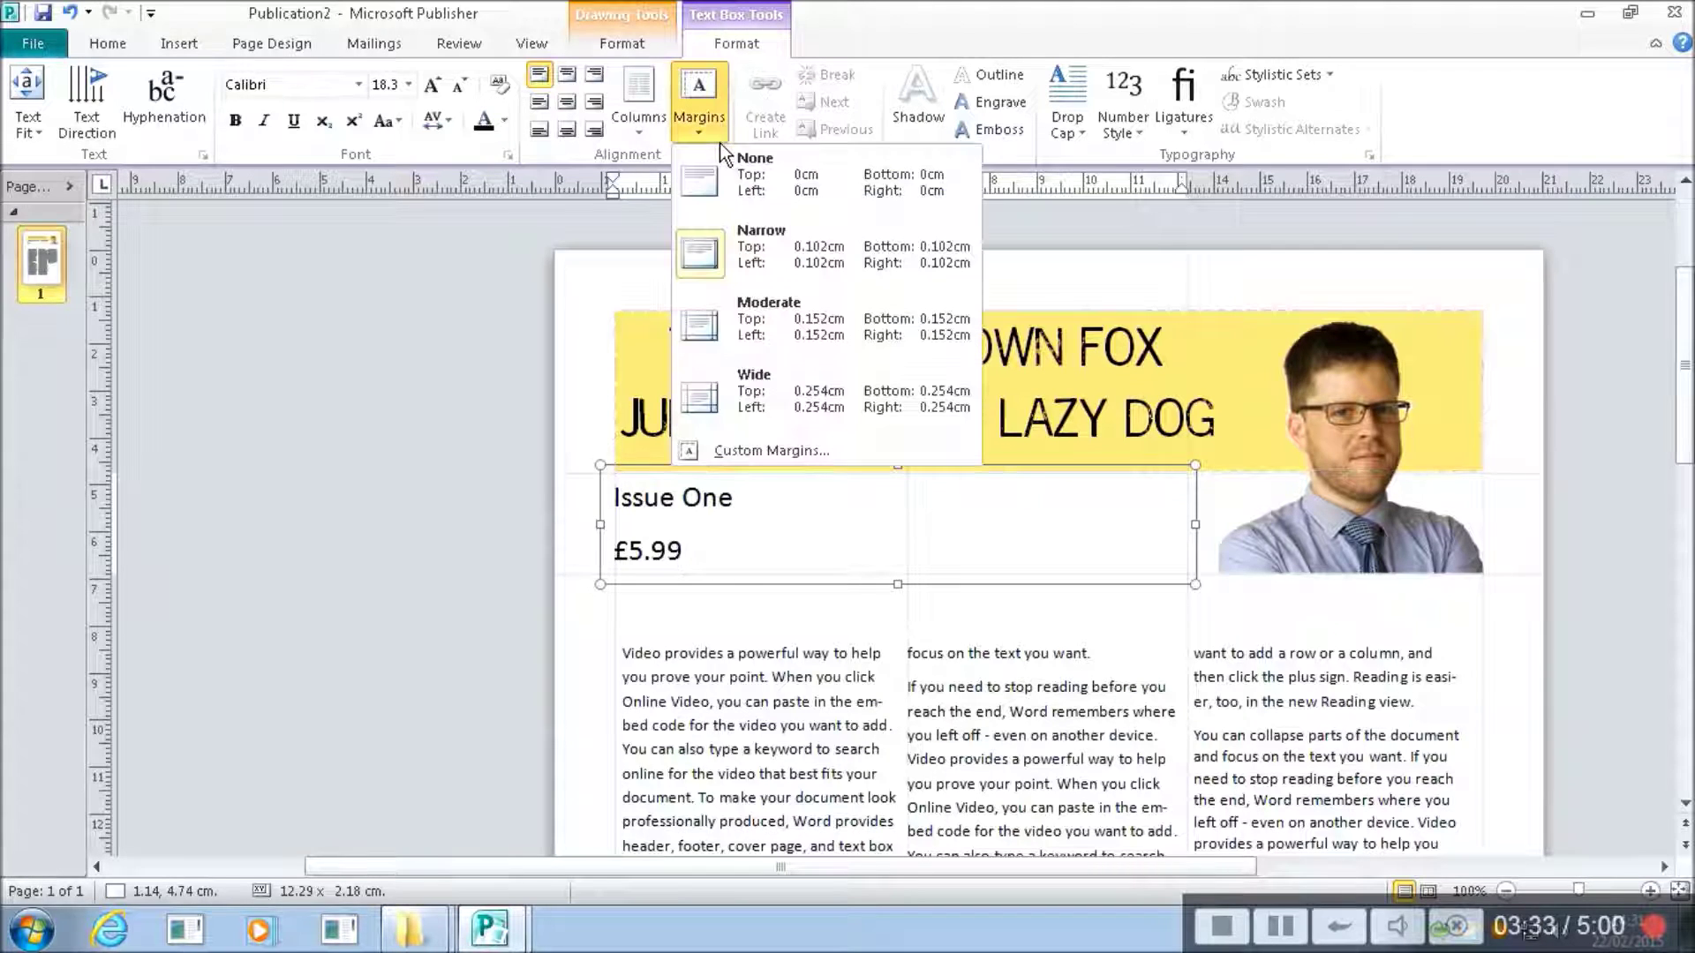
click(766, 210)
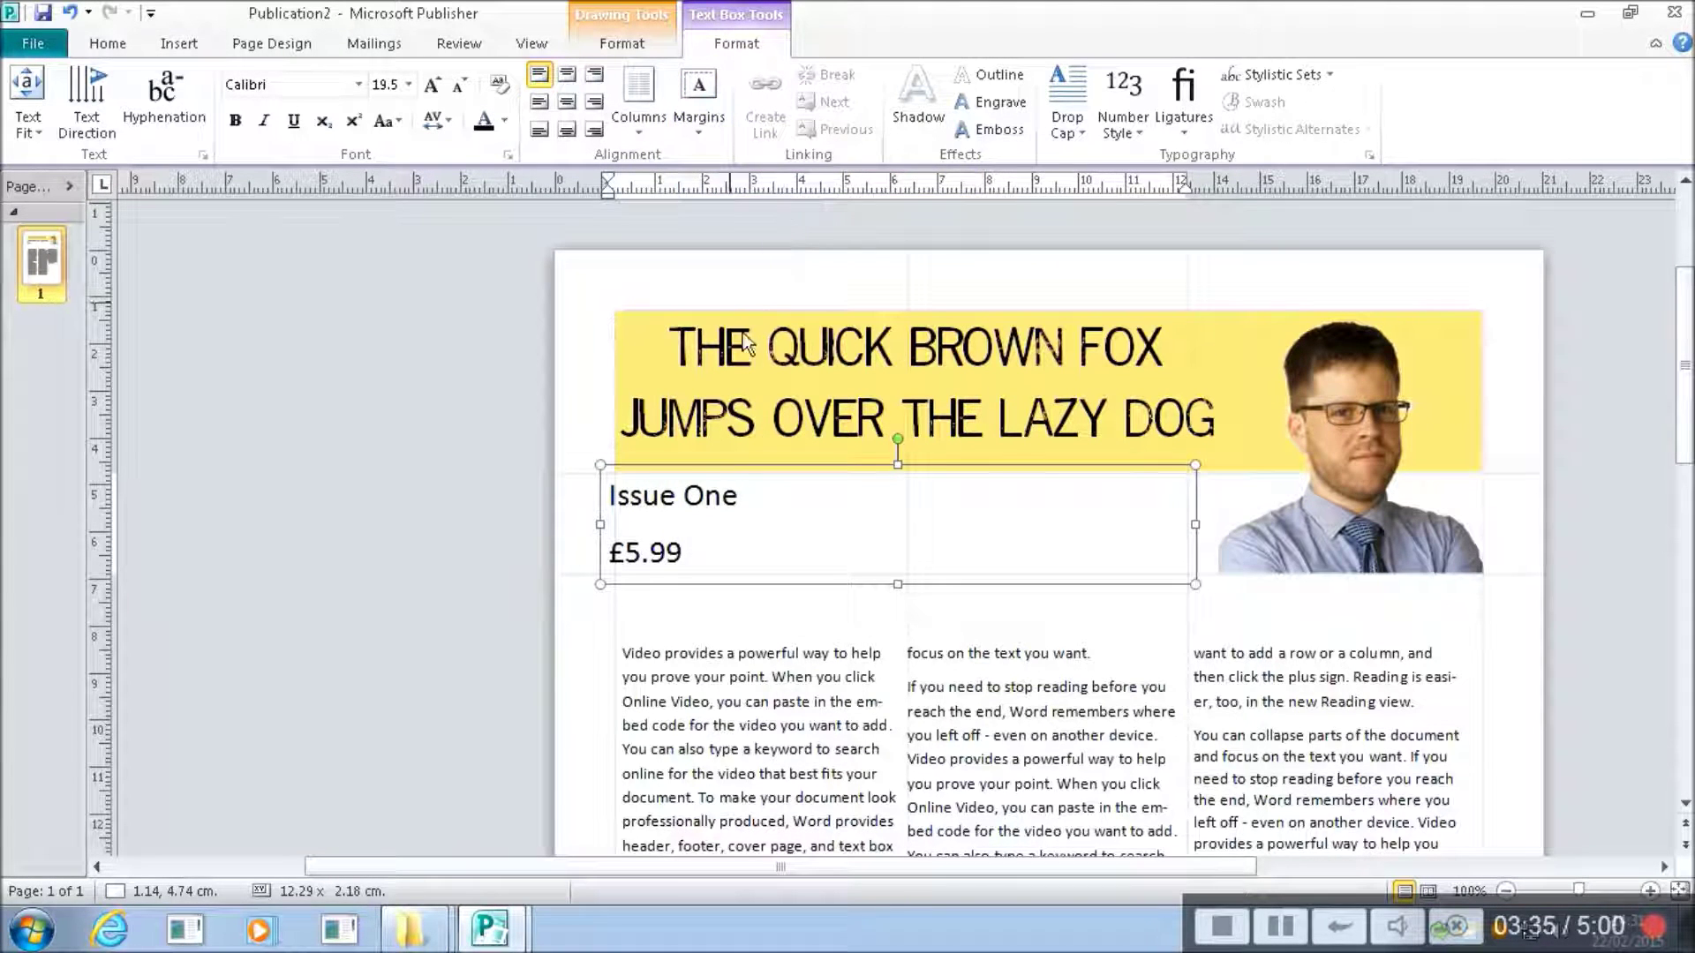
Nudge the strapline box's left edge to align with the header, at 12.15 × 2.18 cm.
click(641, 556)
drag(601, 535, 607, 535)
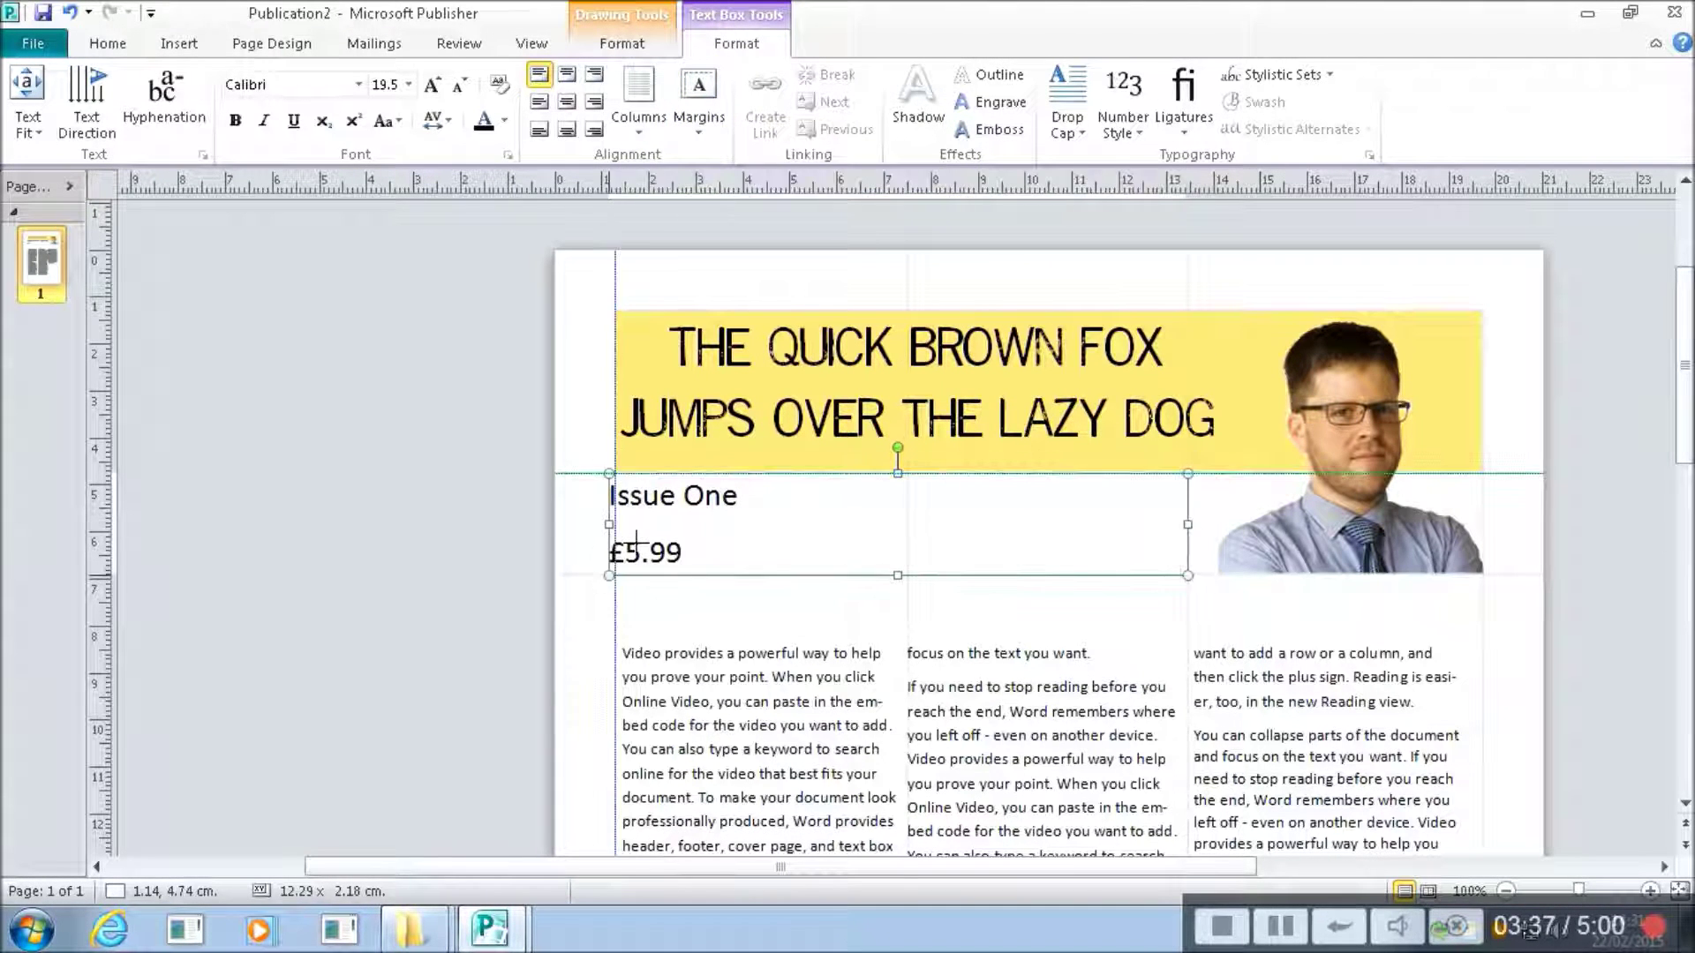
click(500, 628)
click(775, 530)
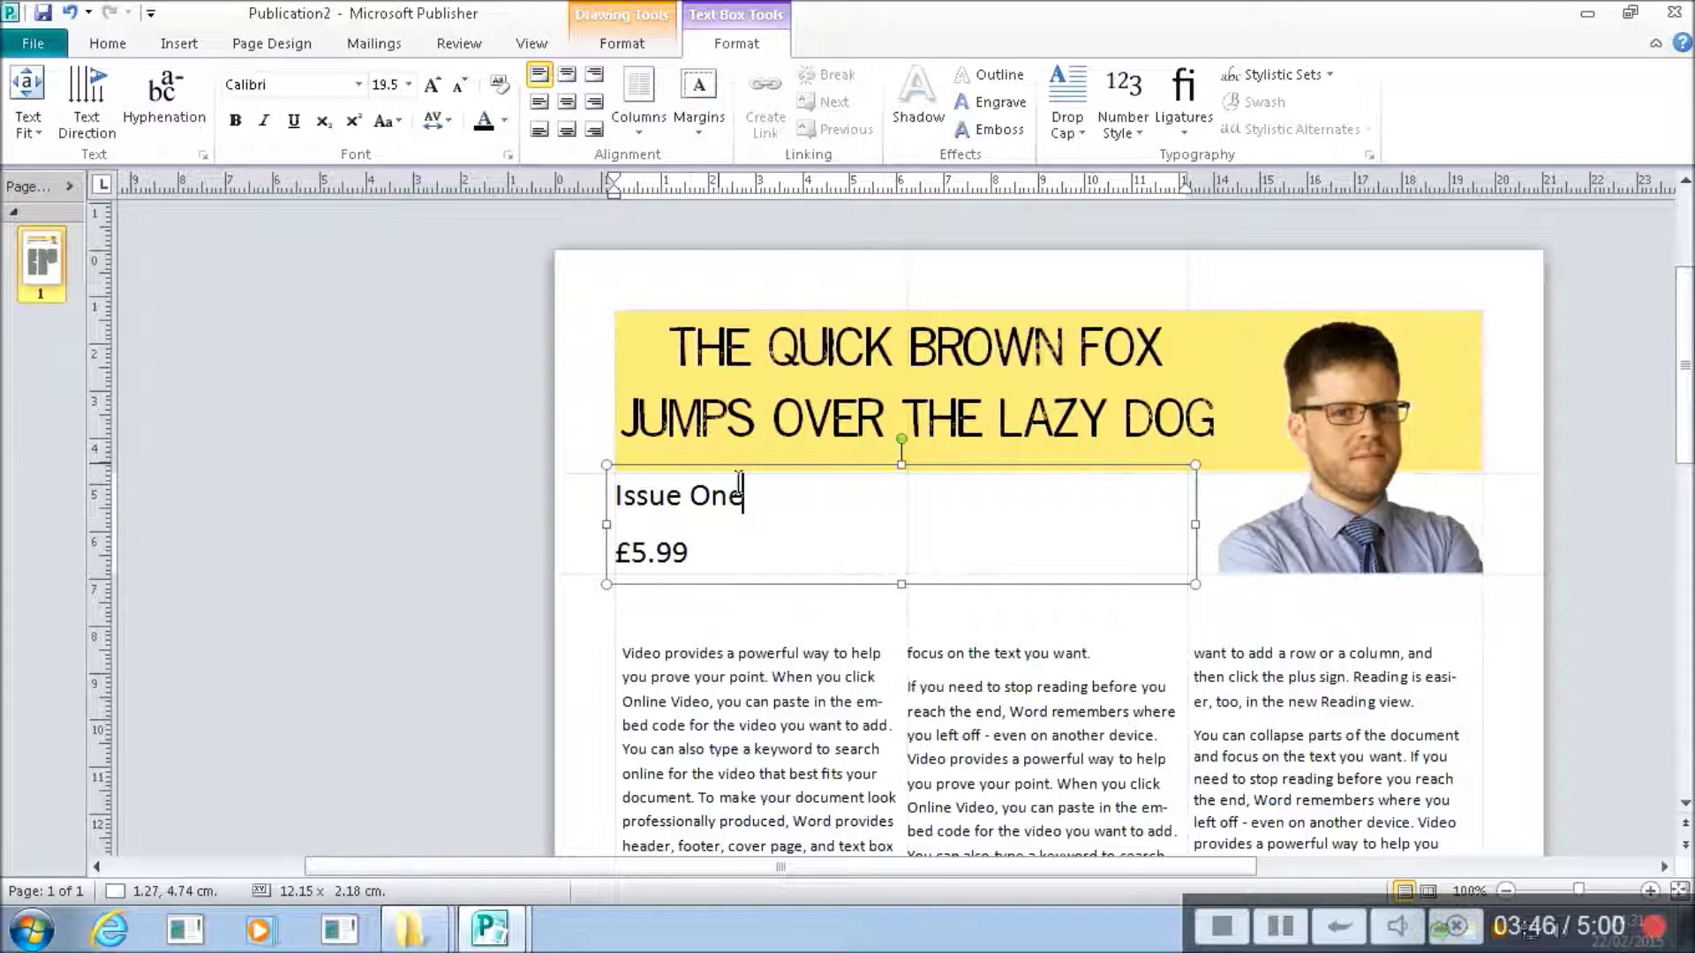
right_click(707, 505)
Give the strapline text box a light green fill through Format Text Box.
key(Escape)
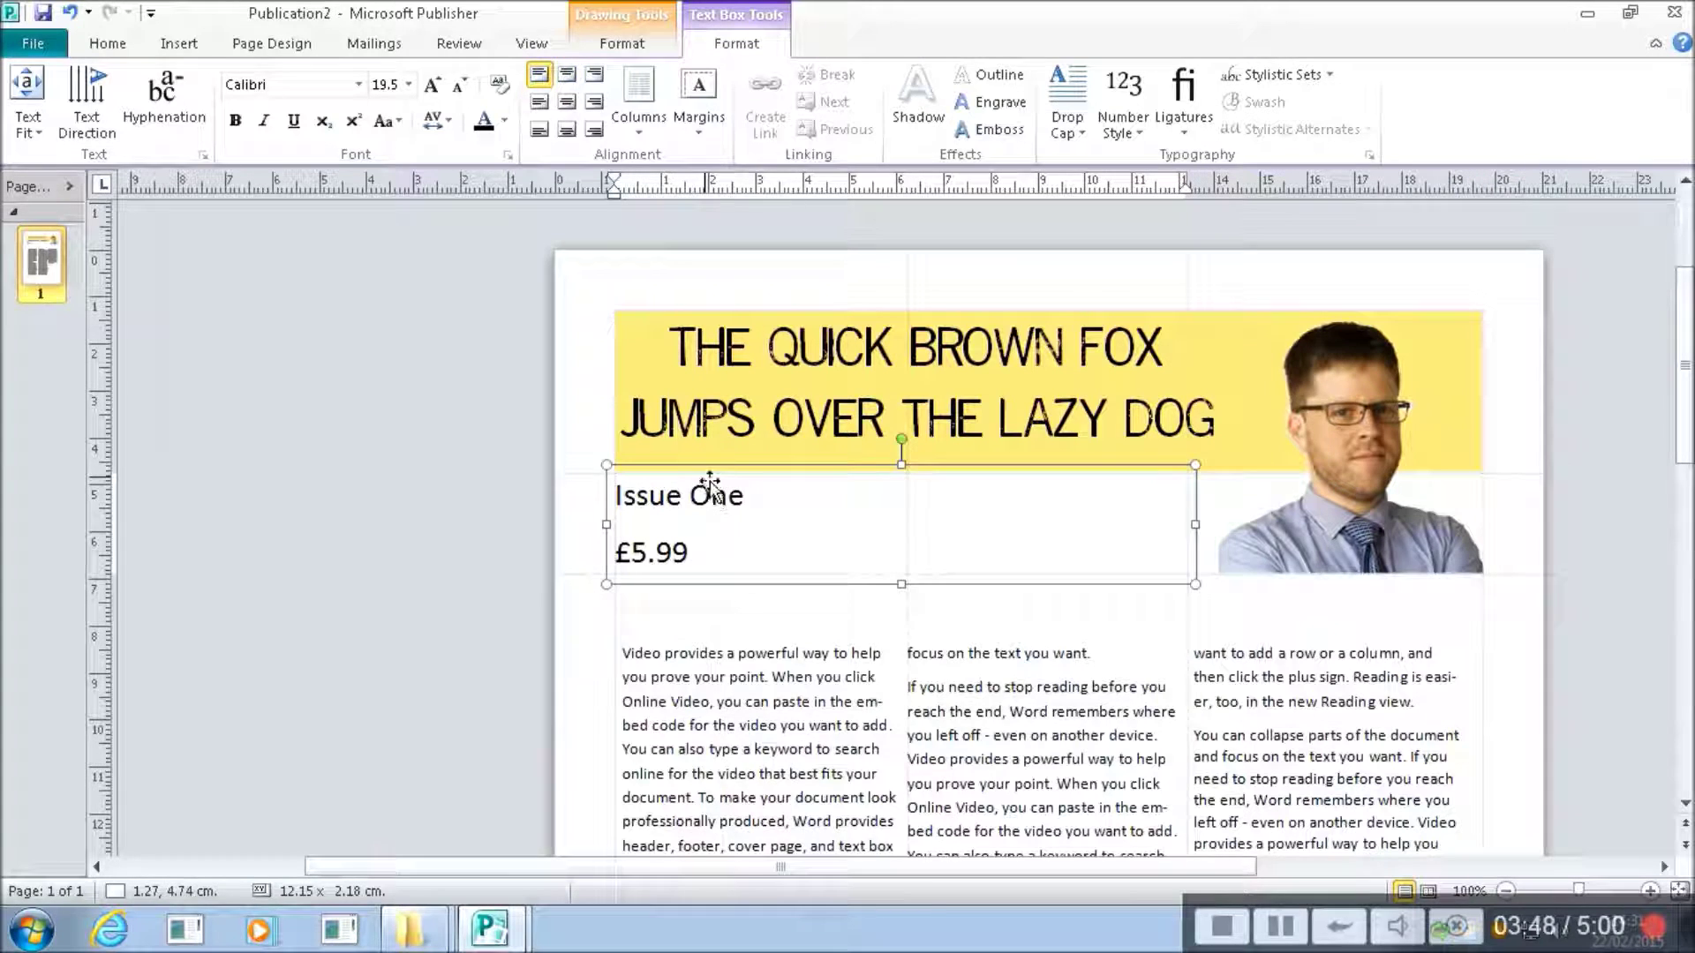
right_click(711, 505)
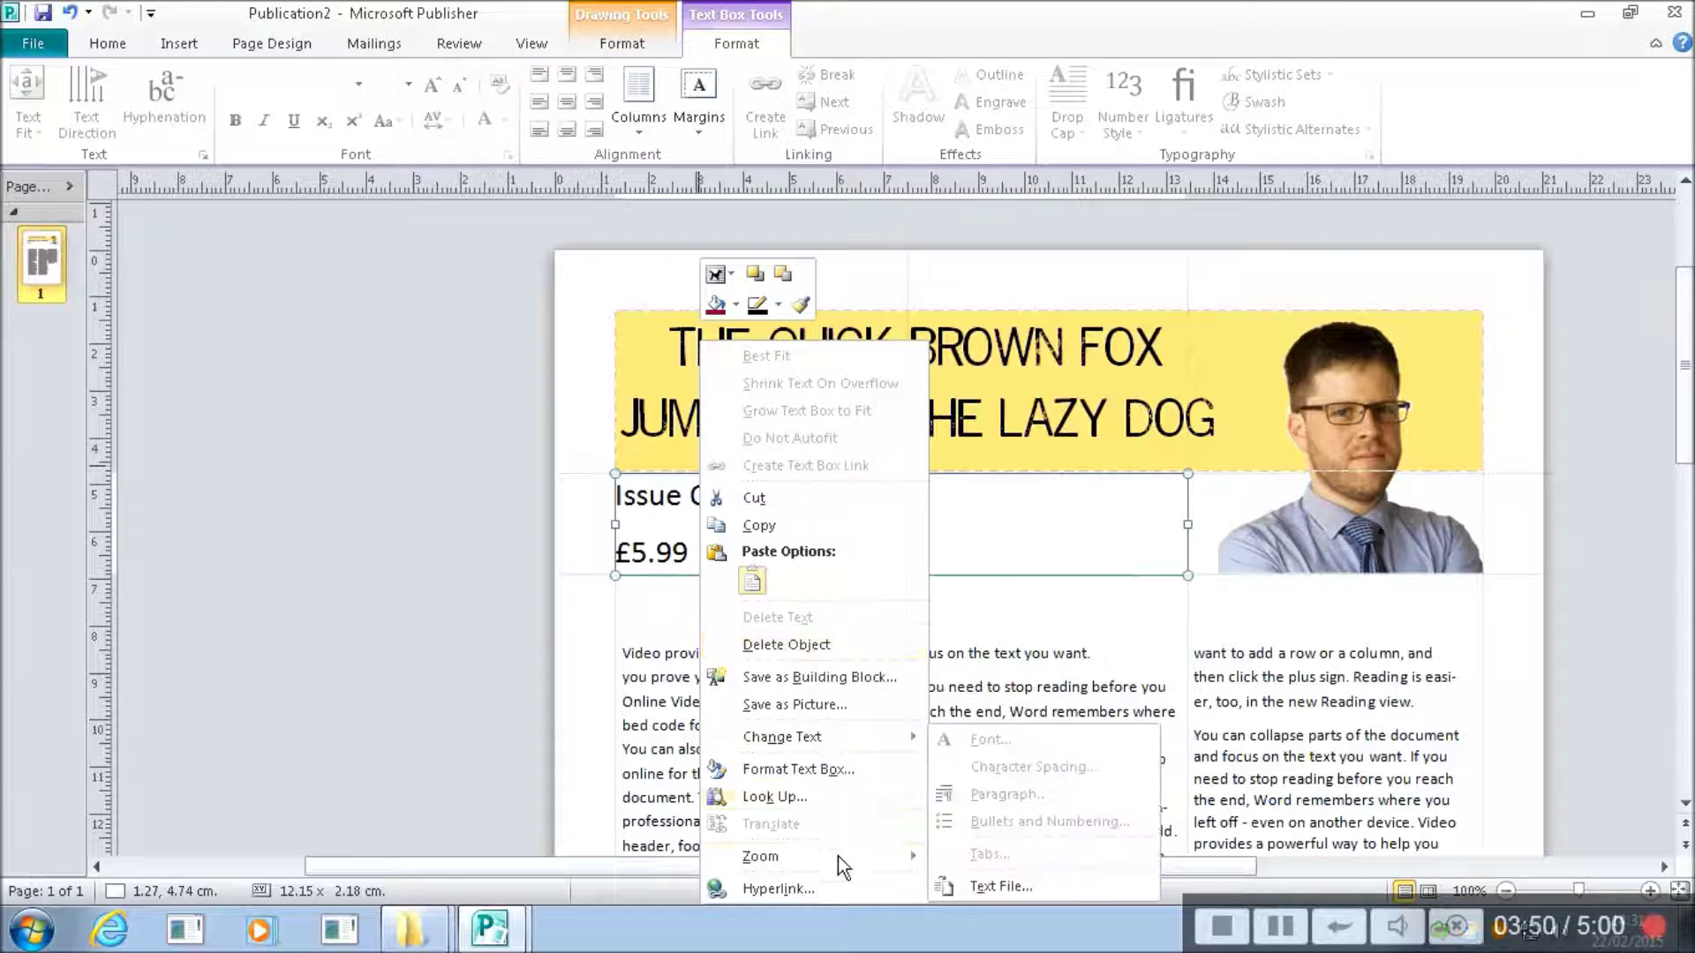
click(836, 772)
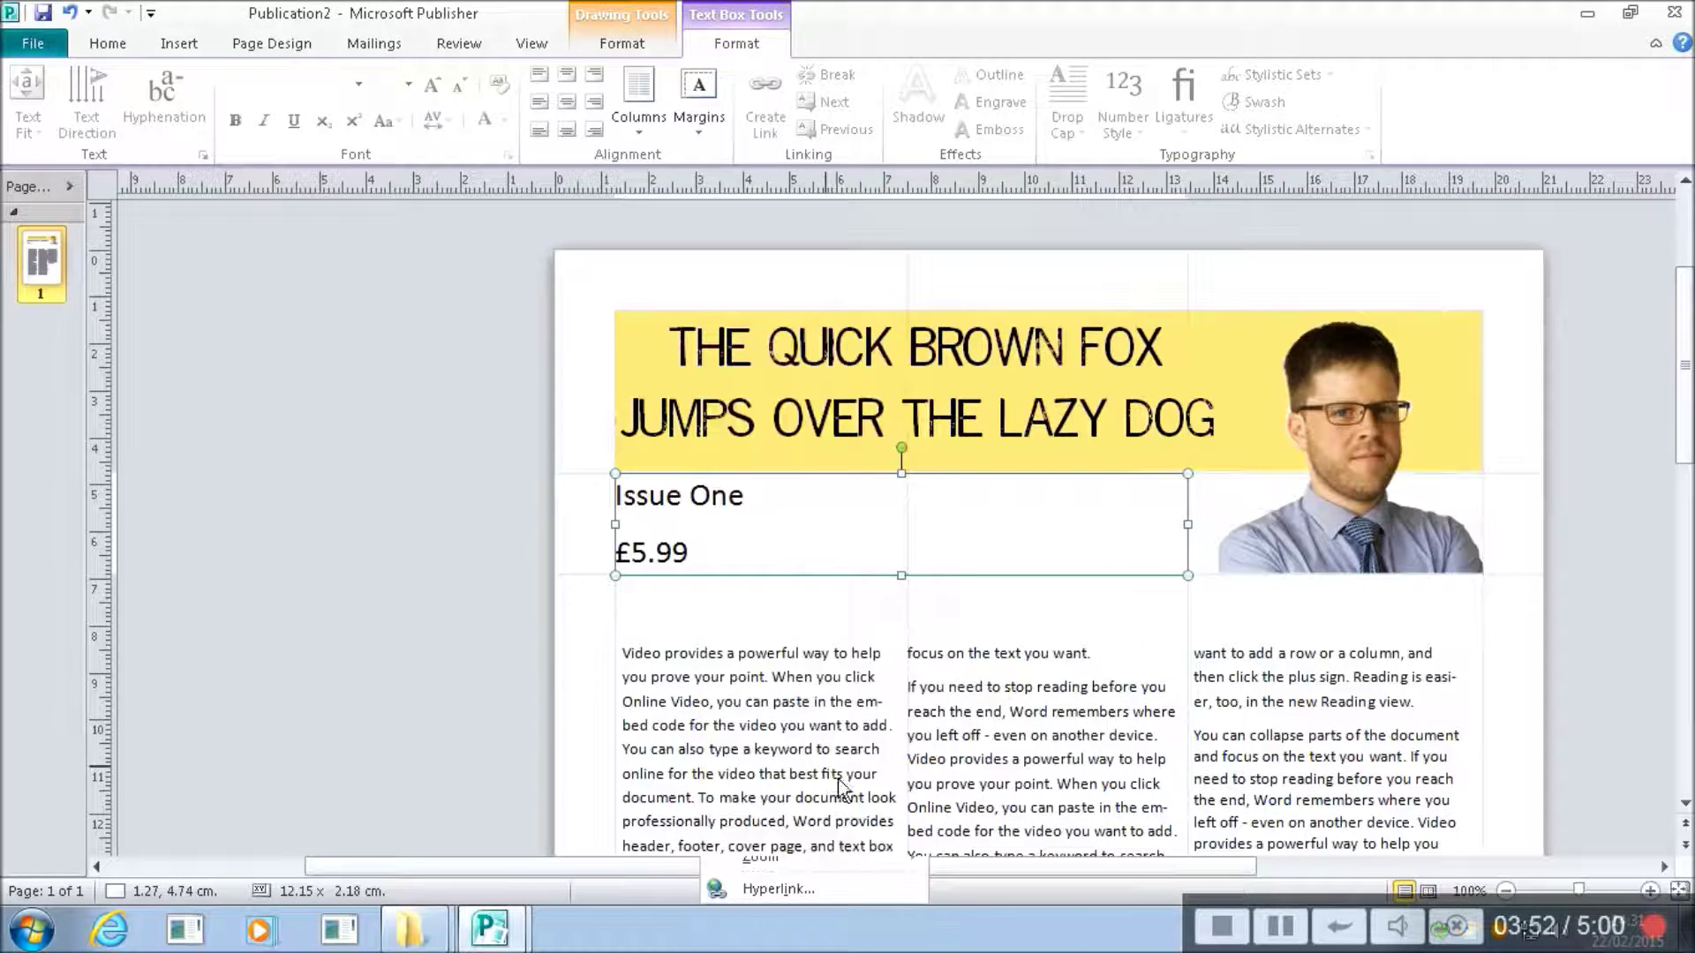
click(827, 240)
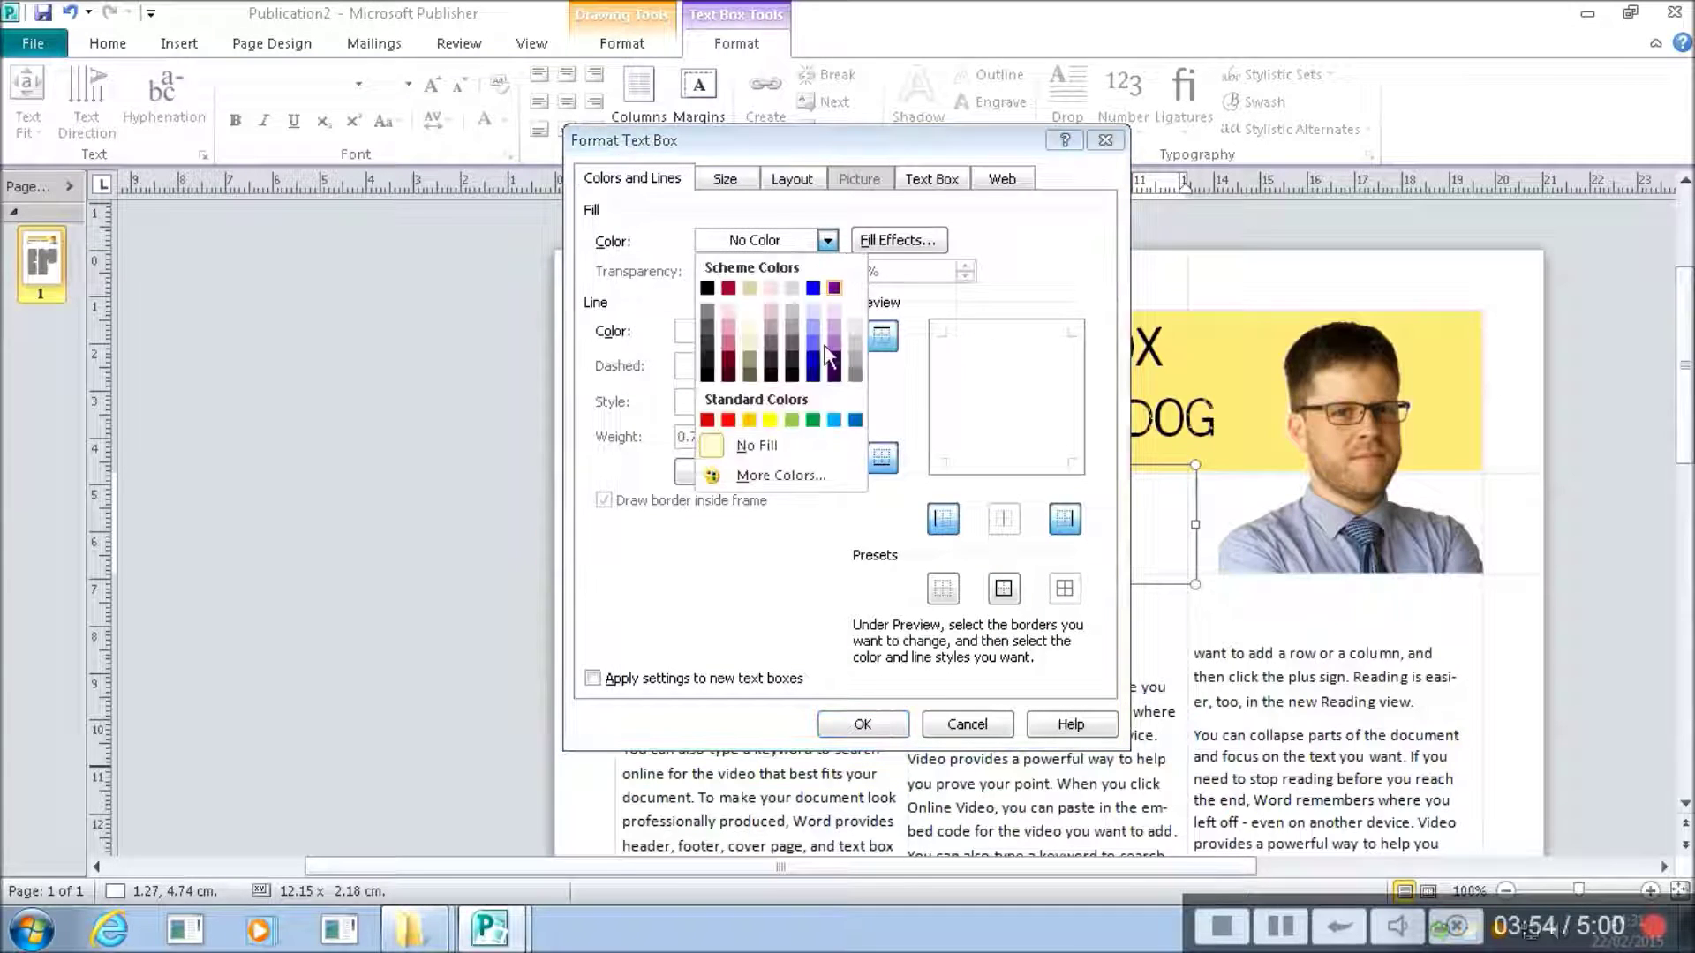
click(791, 420)
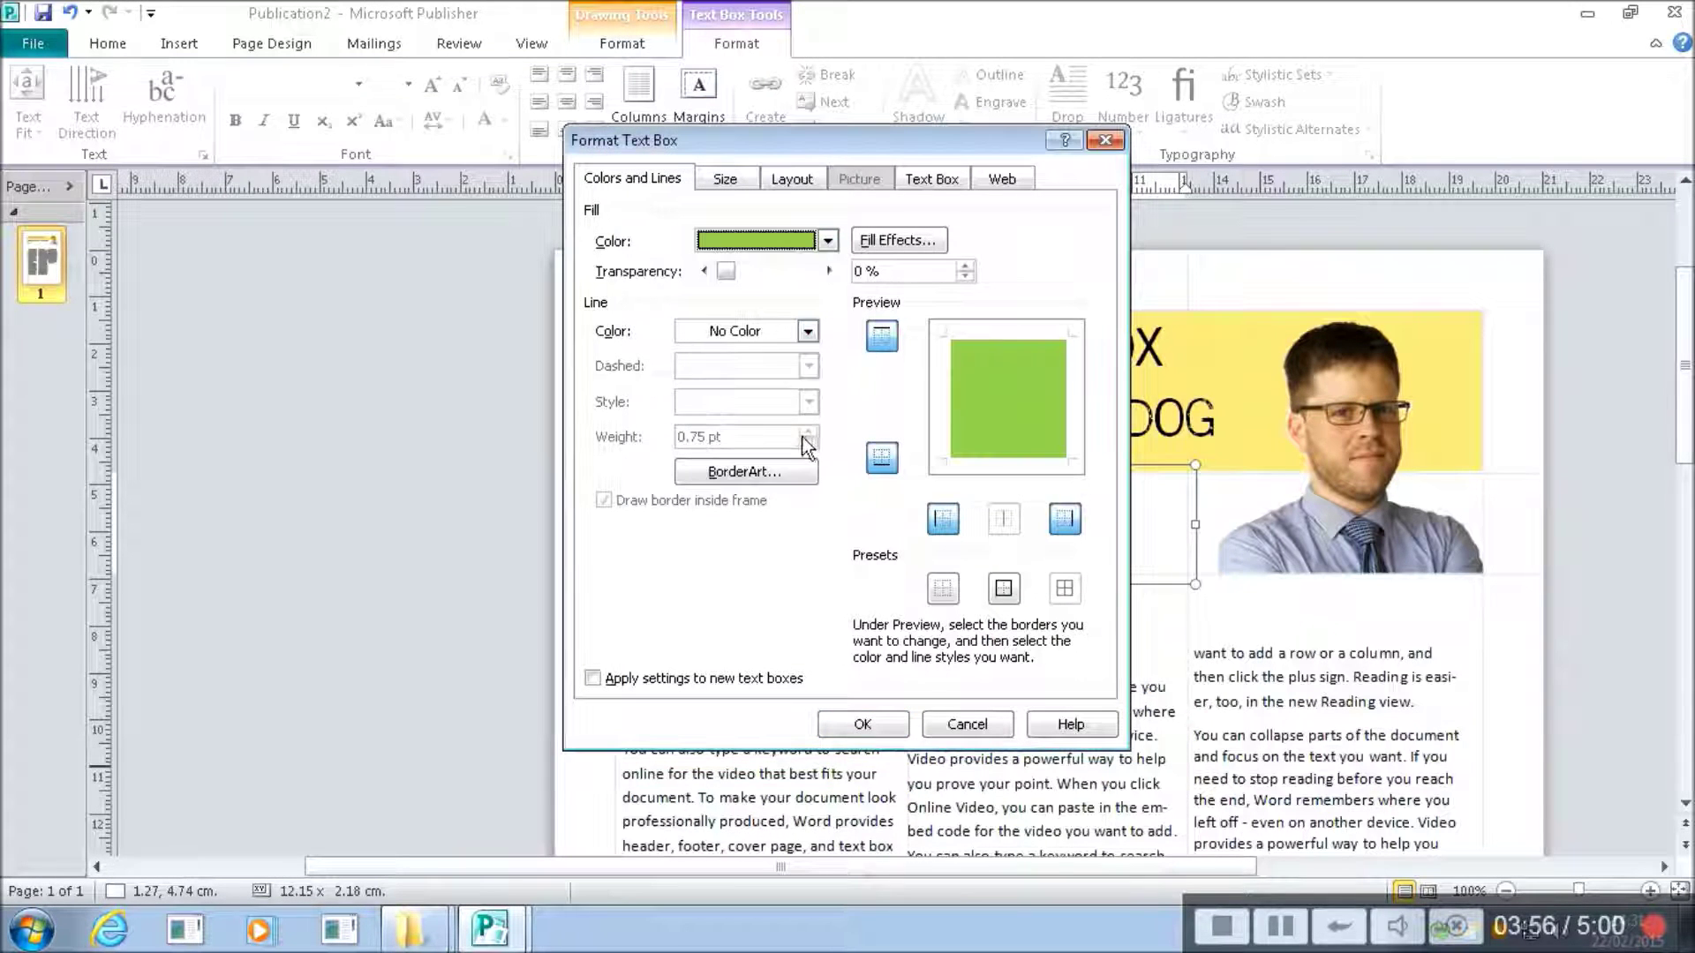
click(892, 729)
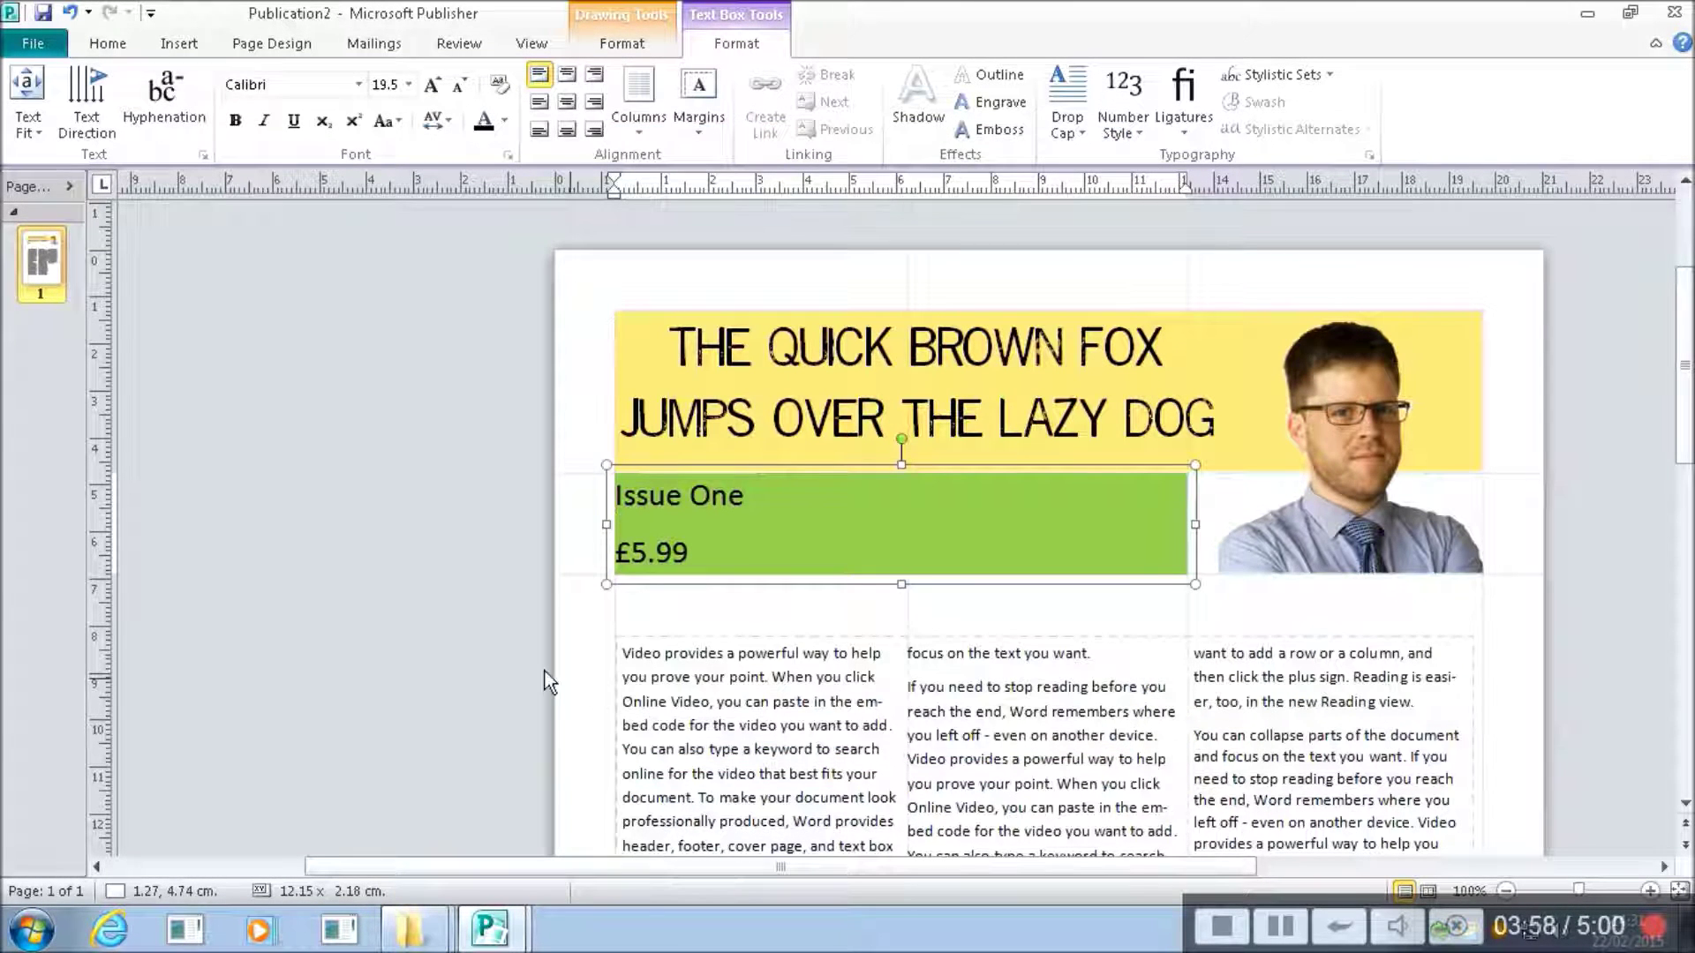
click(436, 595)
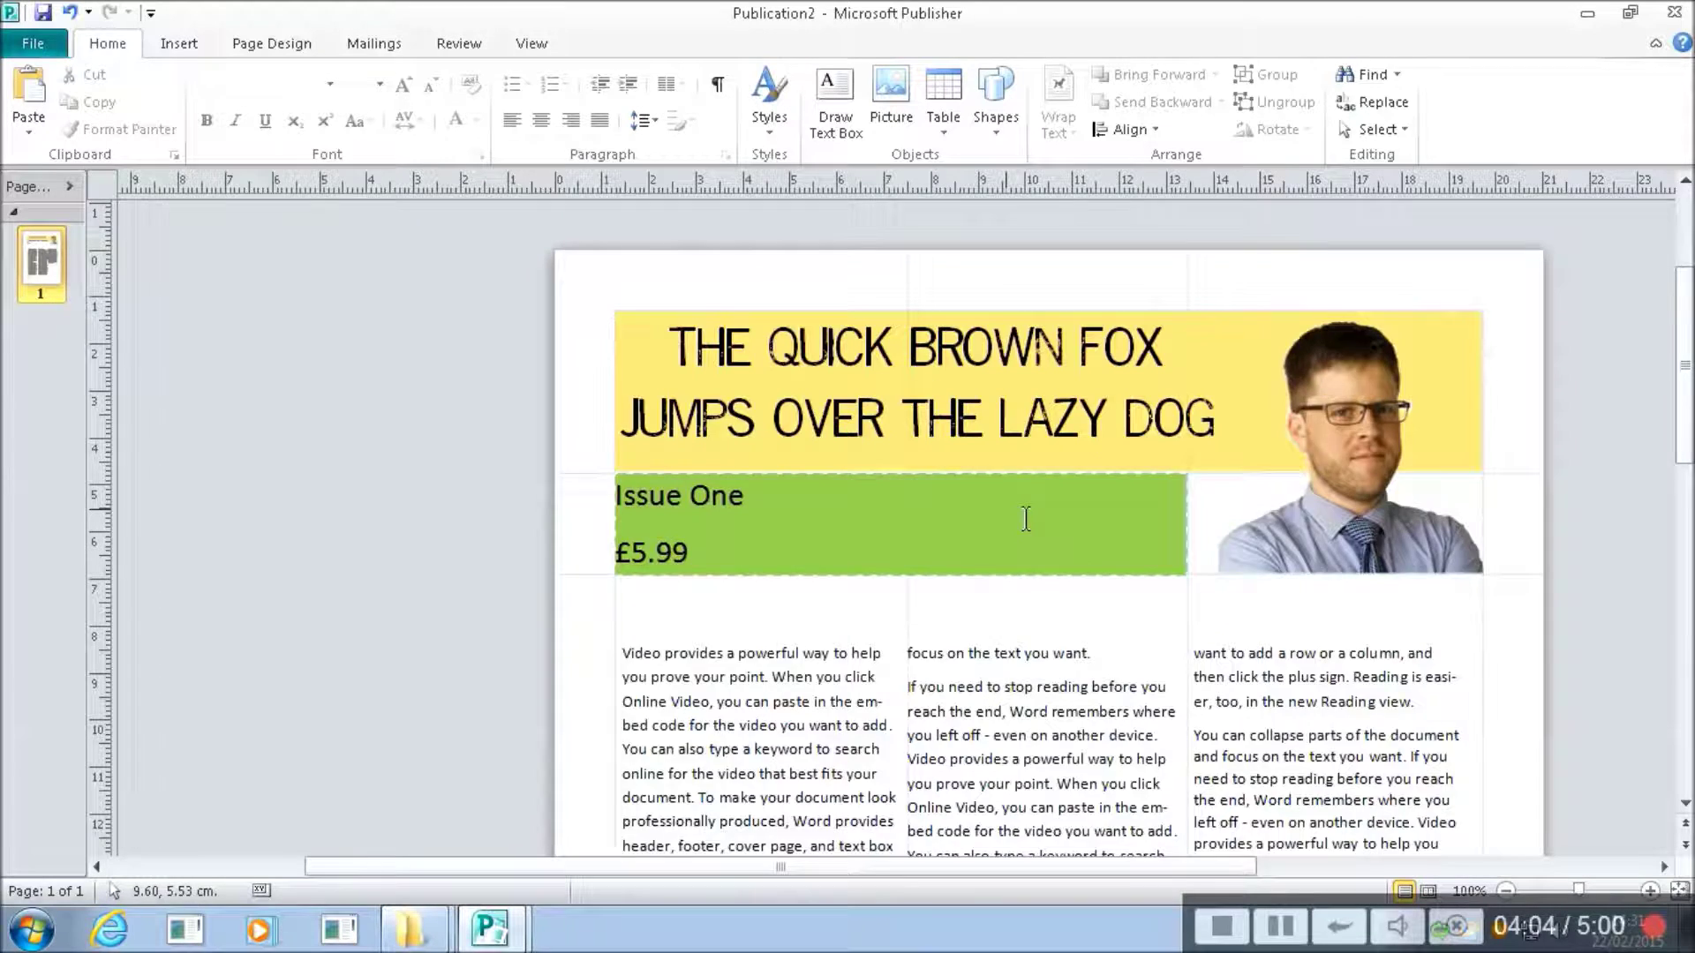
Zoom out to 45% to view the whole page and select the article box.
key(F9)
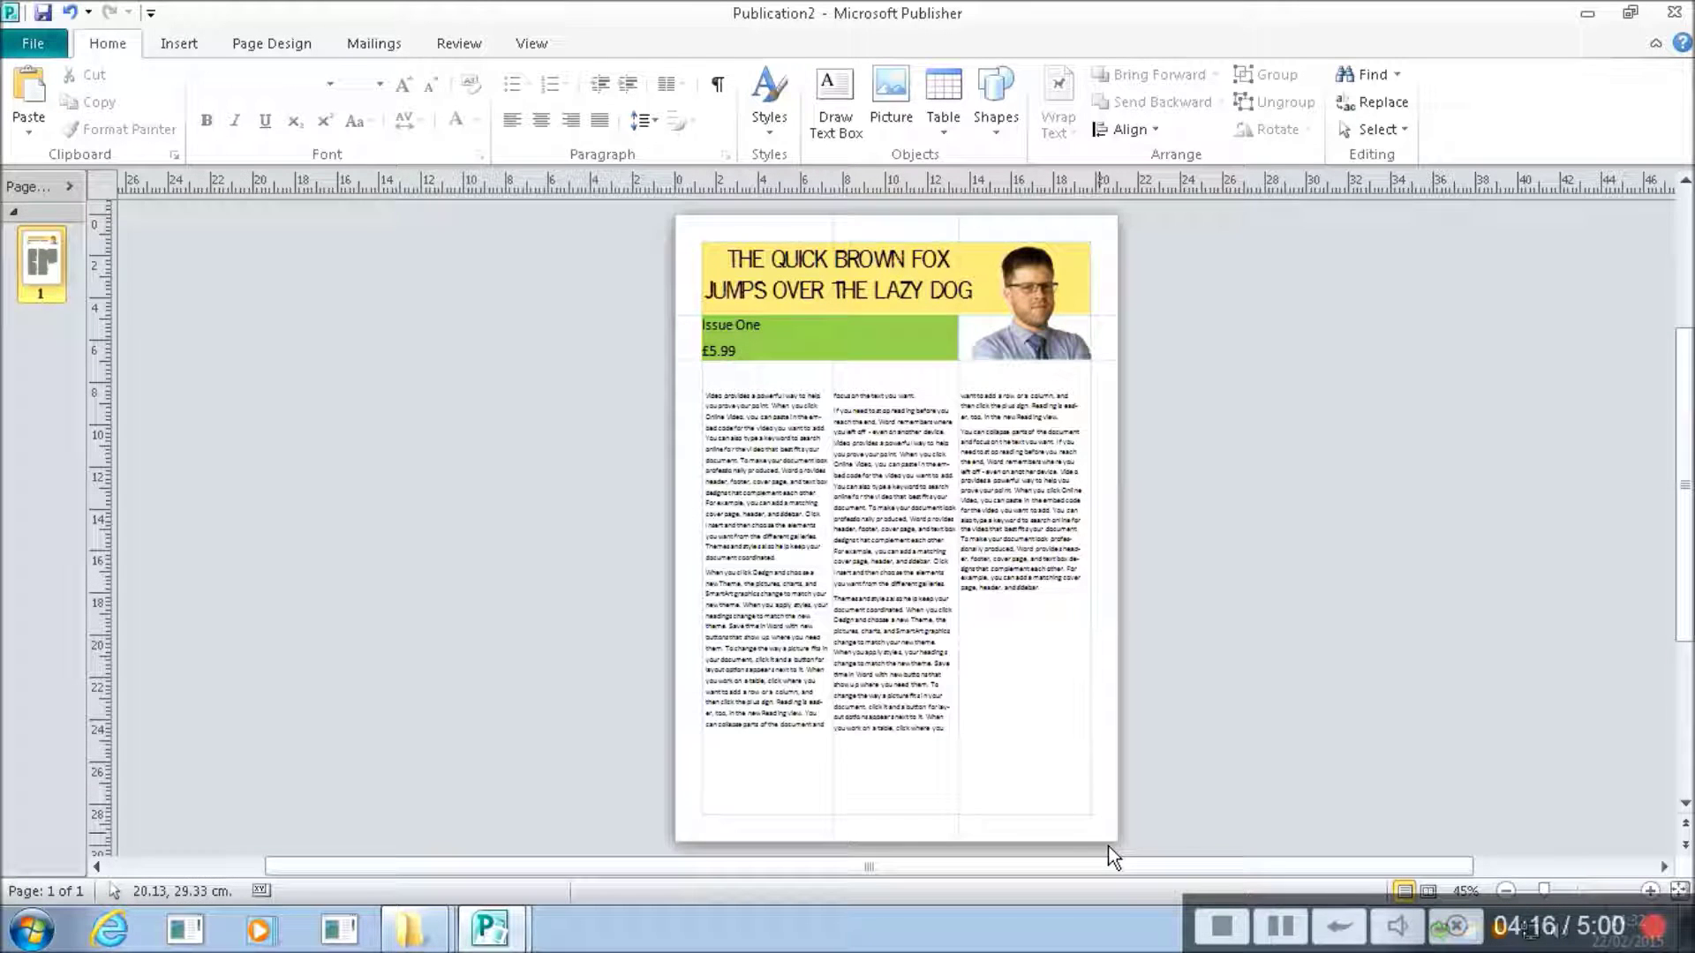
click(750, 480)
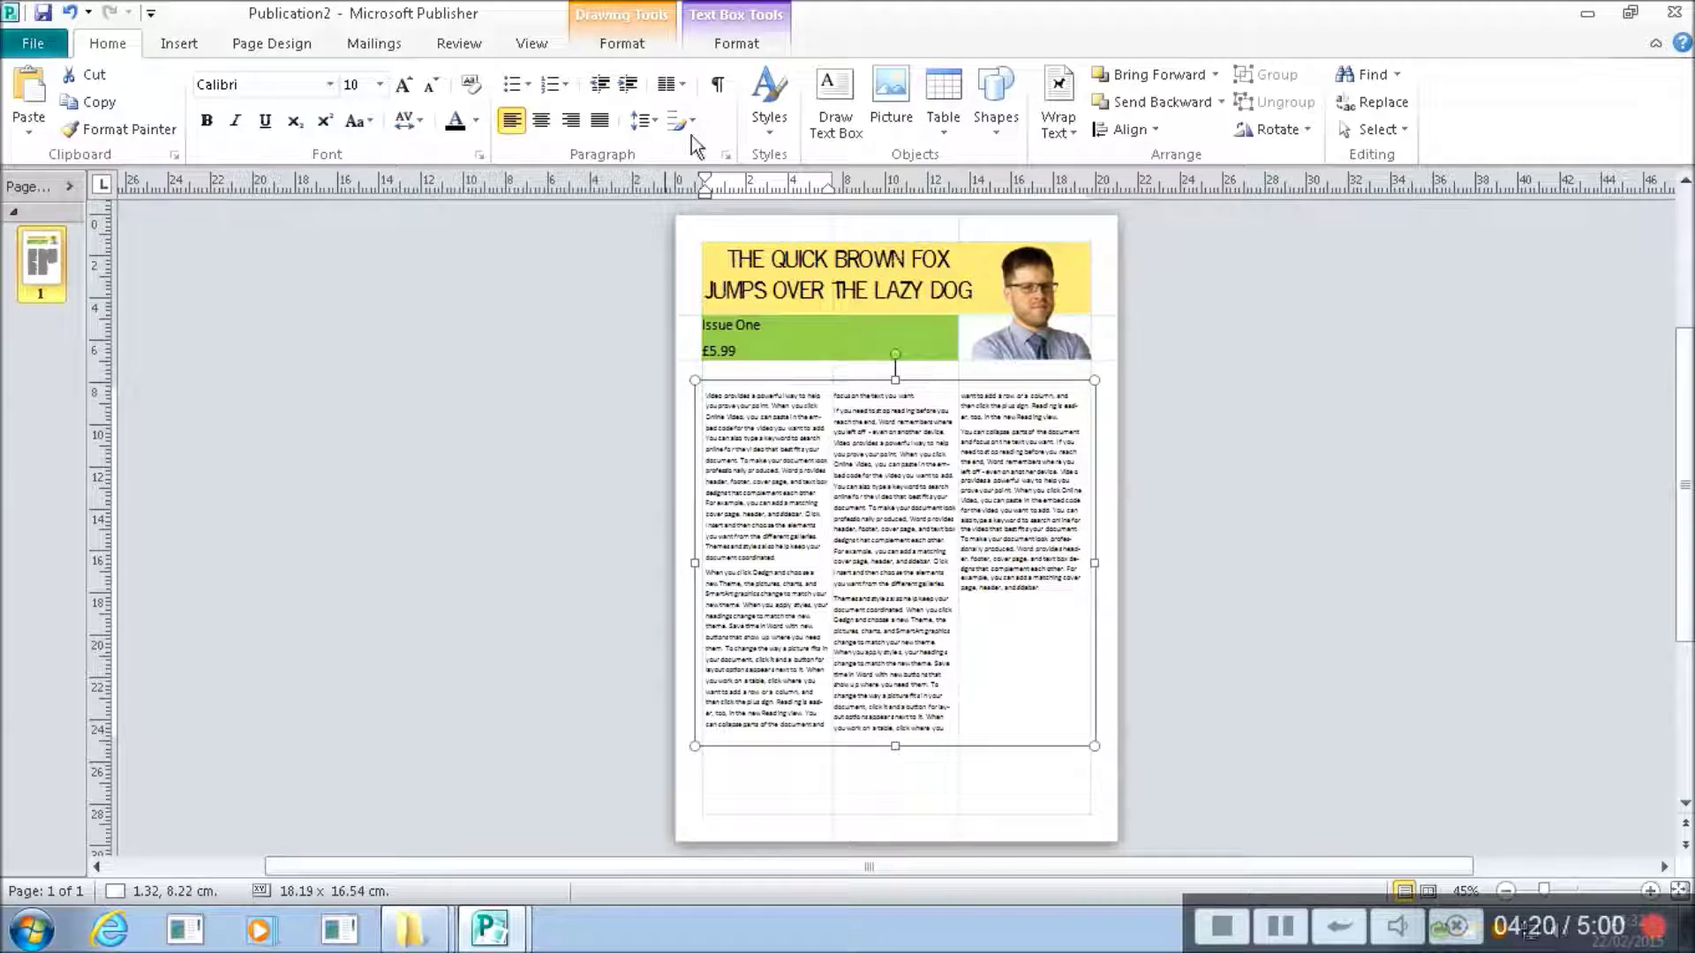
Apply the second Drop Cap style so the article opens with a large 'V'.
click(755, 51)
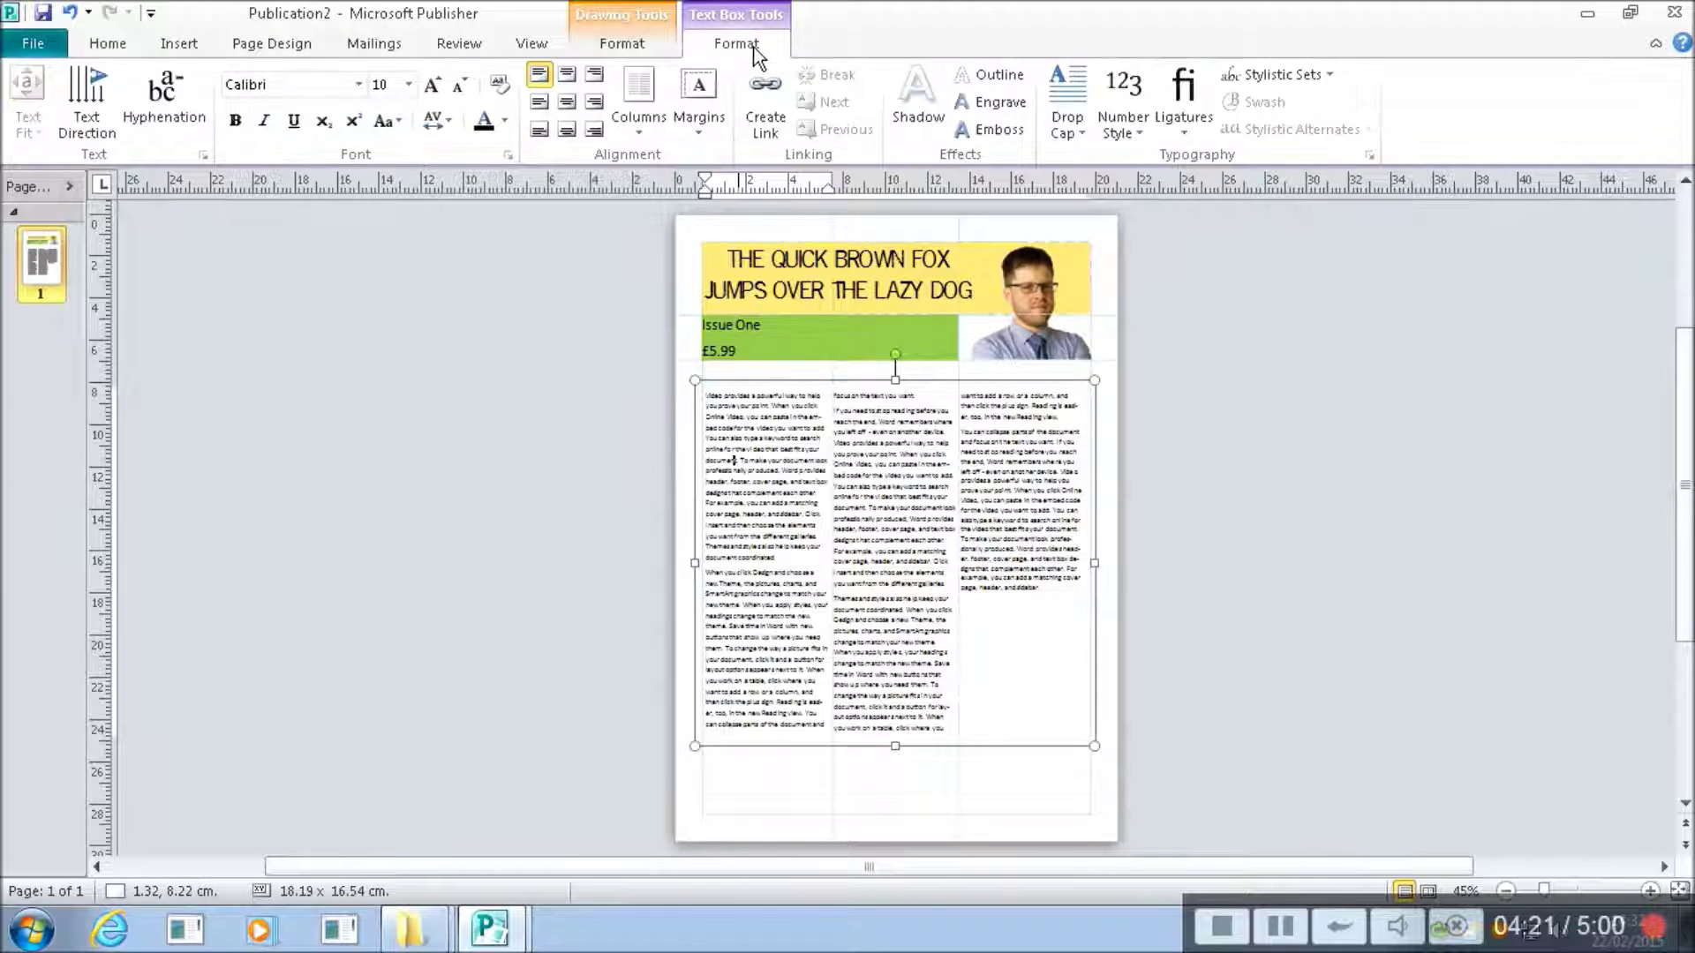
click(1085, 140)
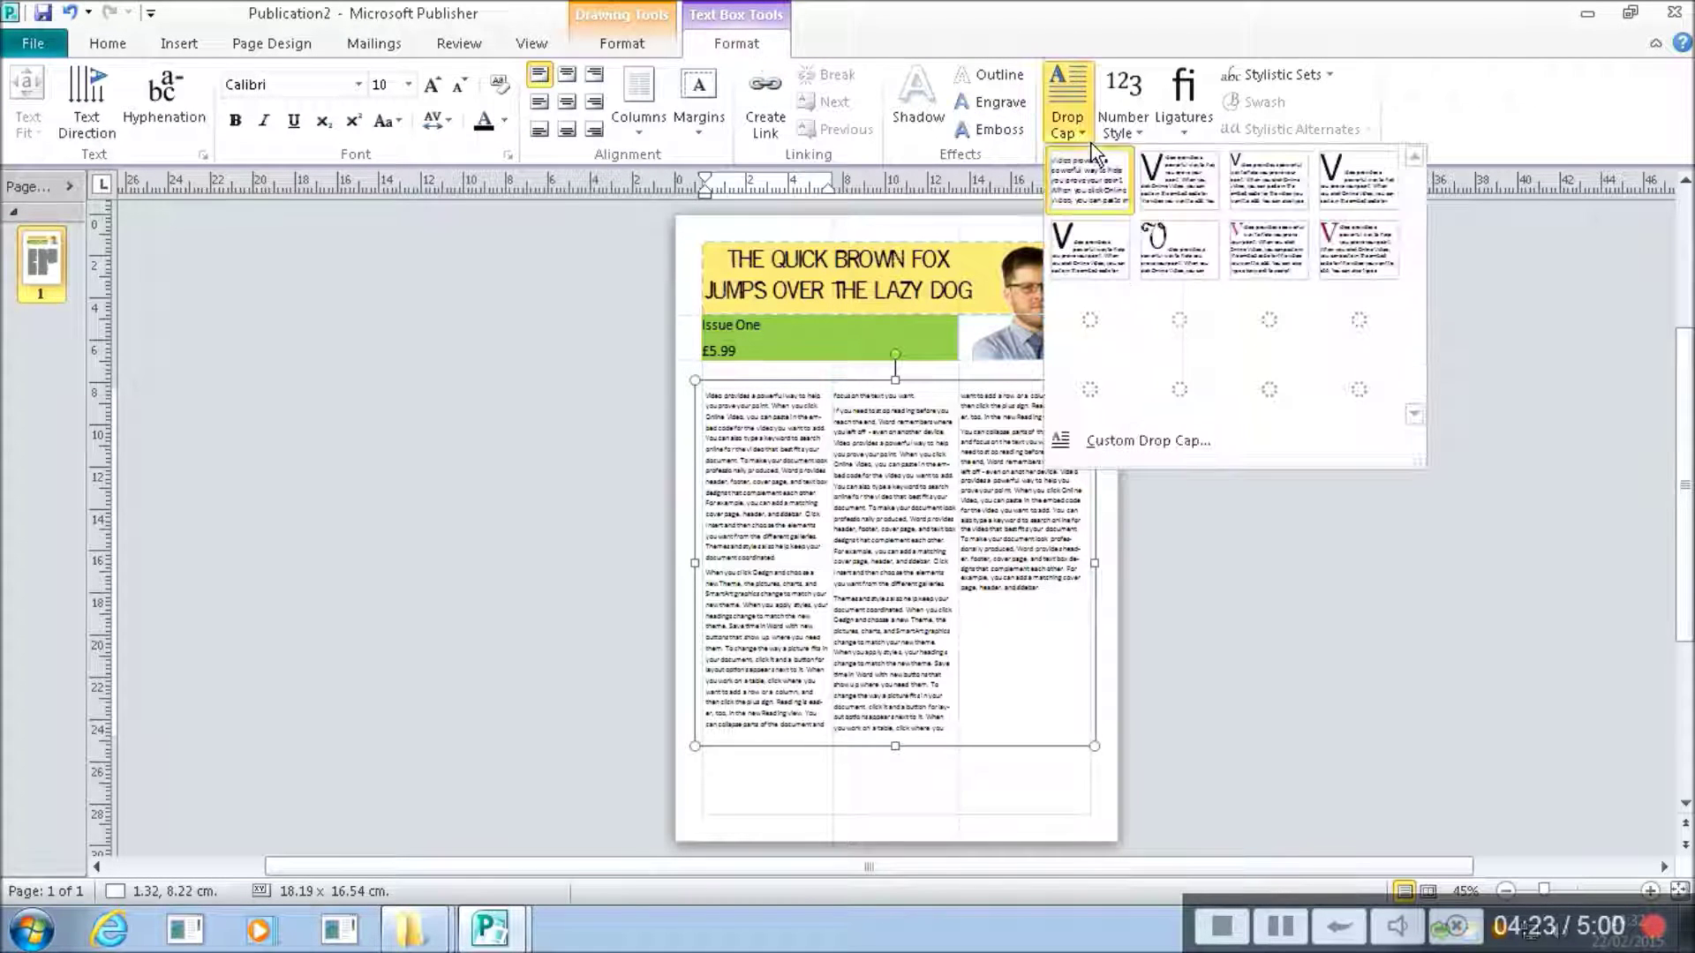
click(1204, 201)
click(1306, 578)
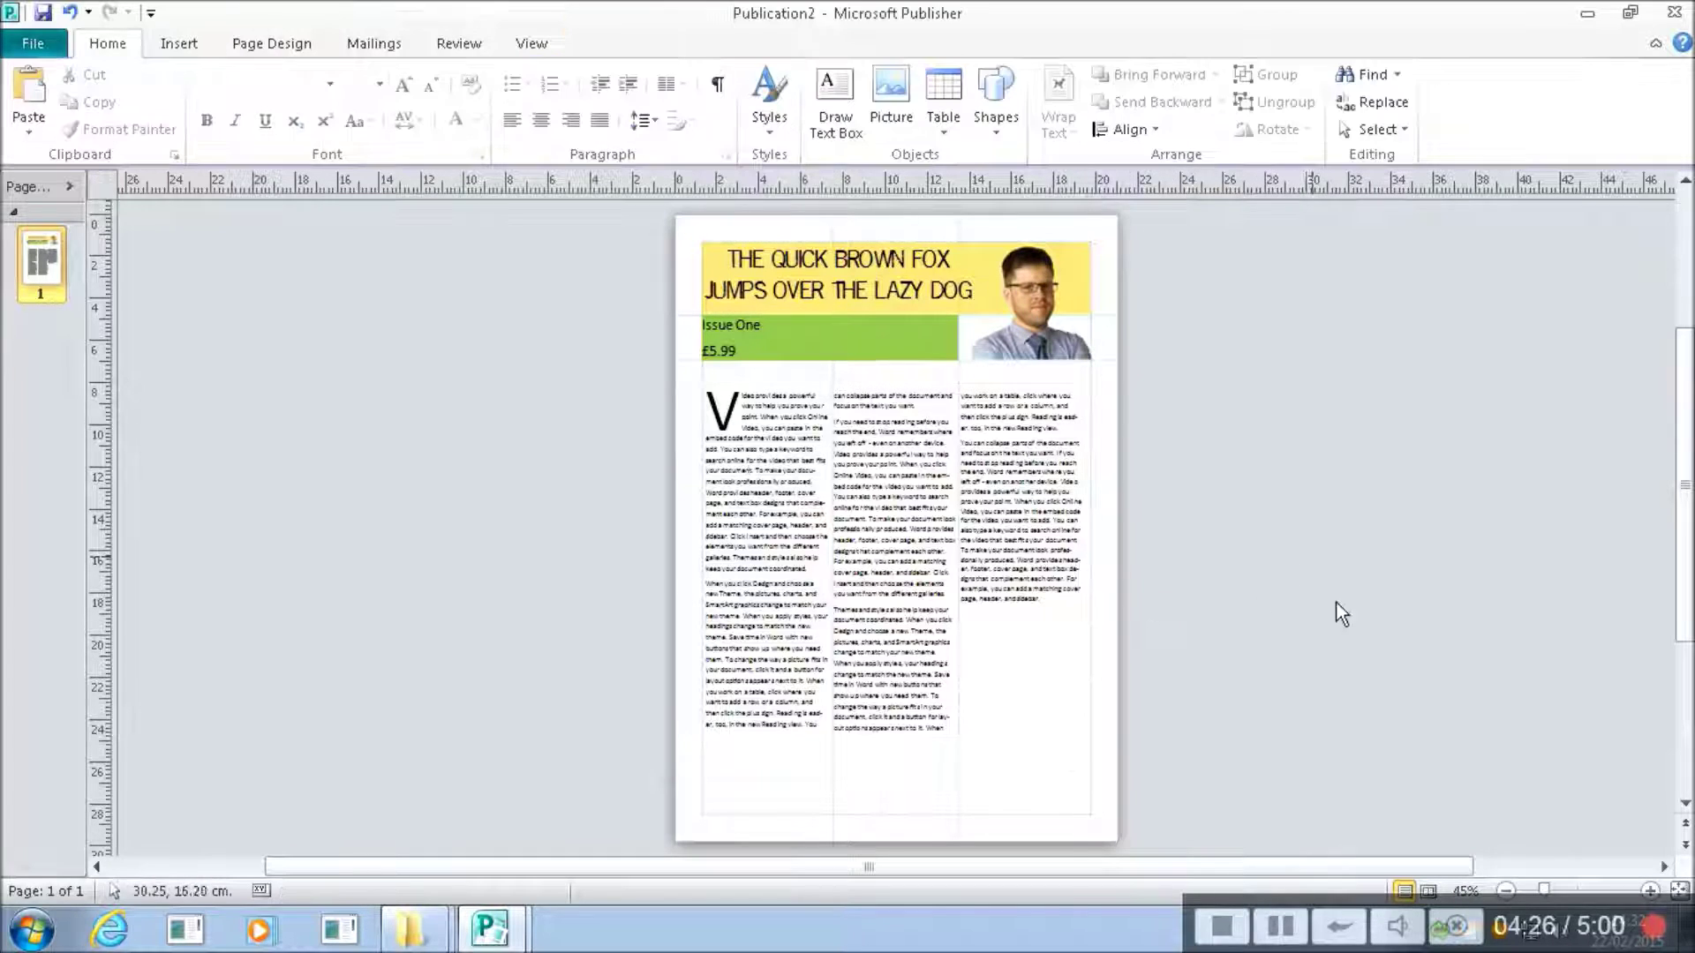